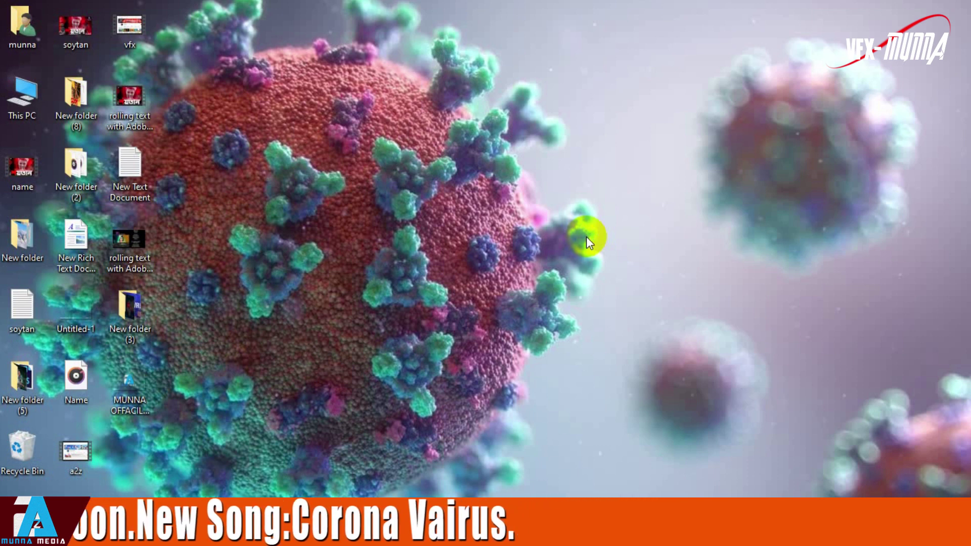
# Step: Switch from Premiere Pro to Photoshop and create a new 1920 × 1080 pixel blank document
pyautogui.click(542, 536)
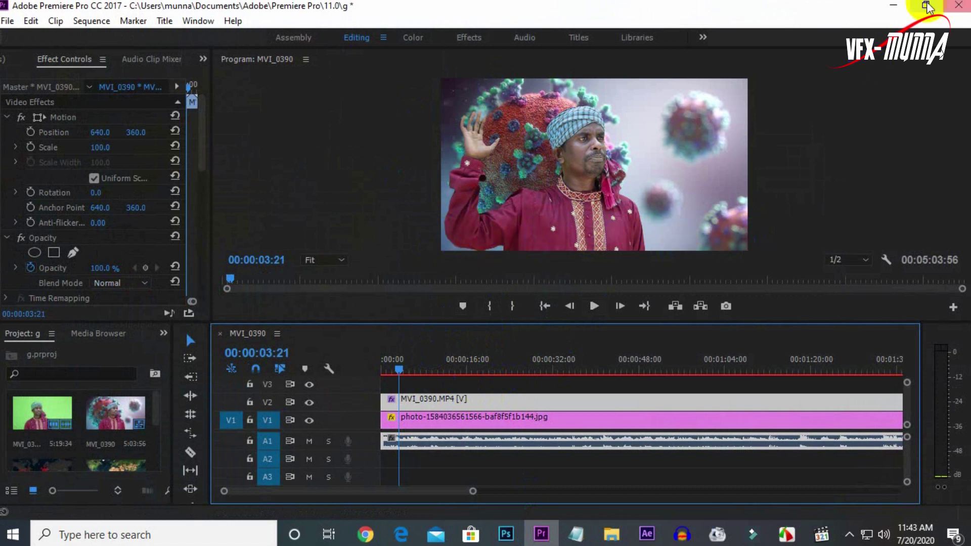
pyautogui.click(893, 6)
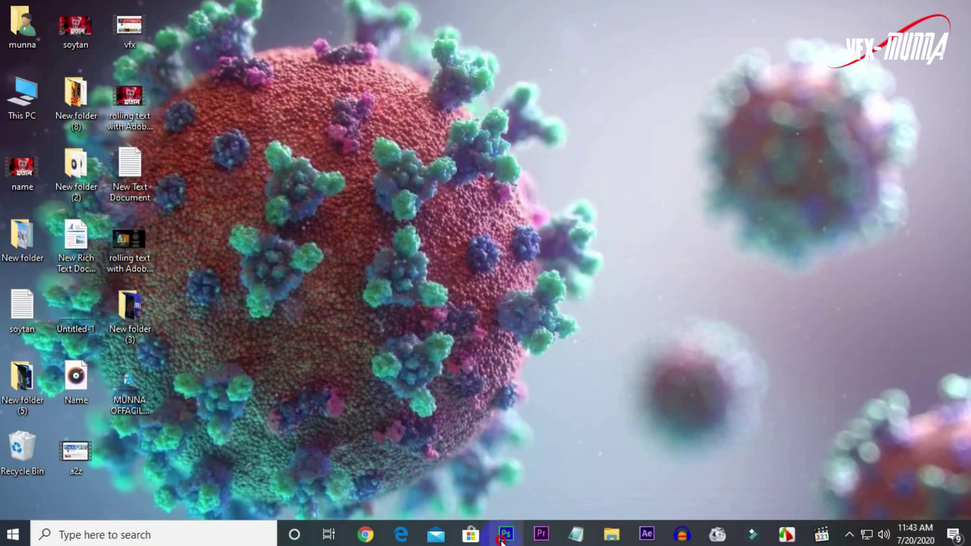
pyautogui.click(504, 536)
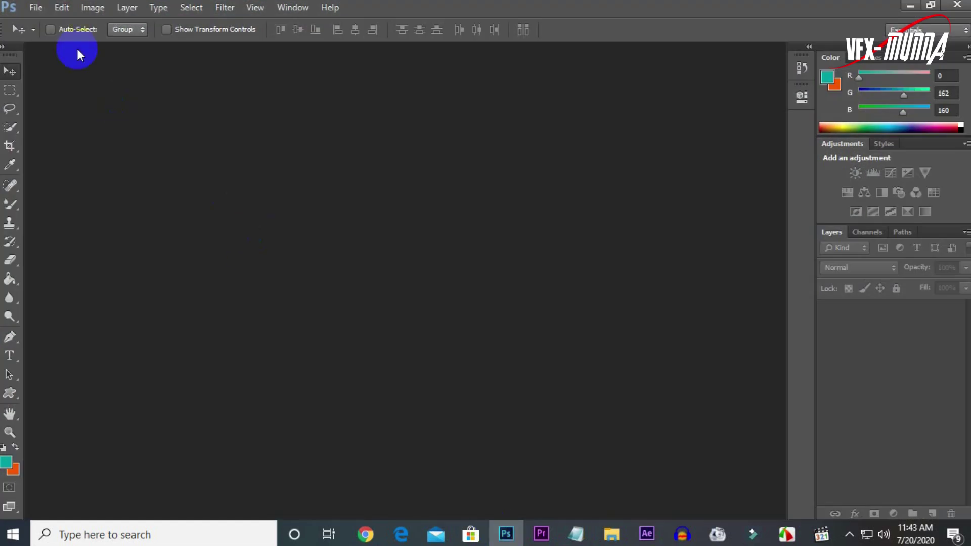
pyautogui.click(37, 8)
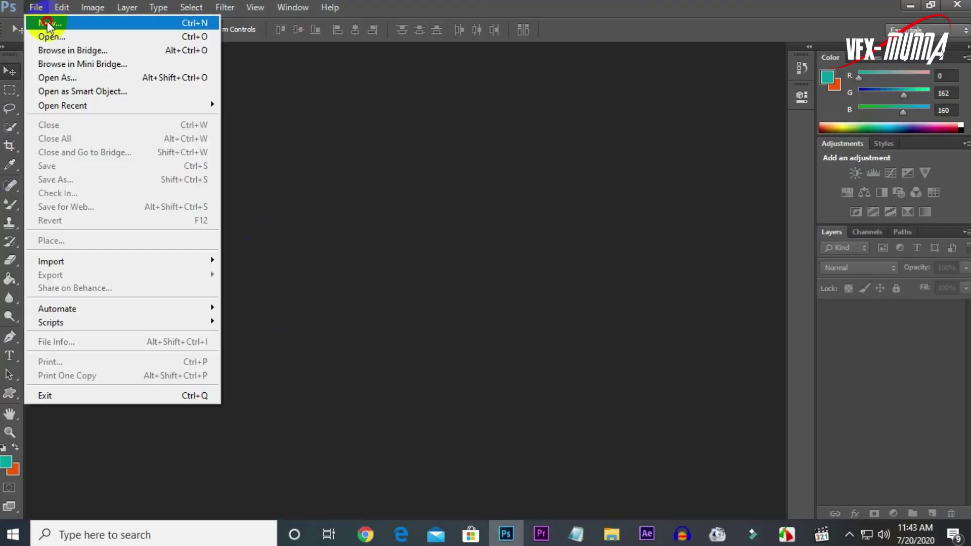
pyautogui.click(47, 24)
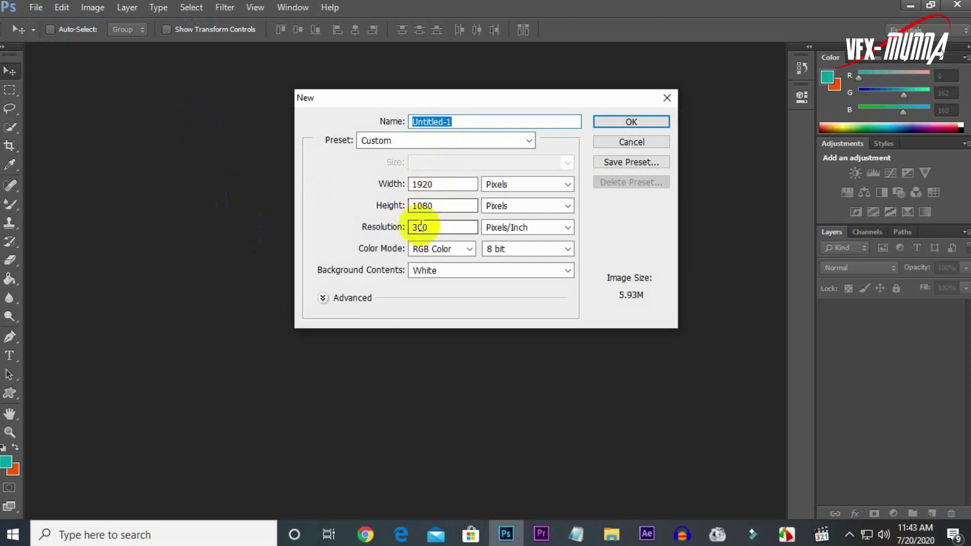
pyautogui.click(631, 124)
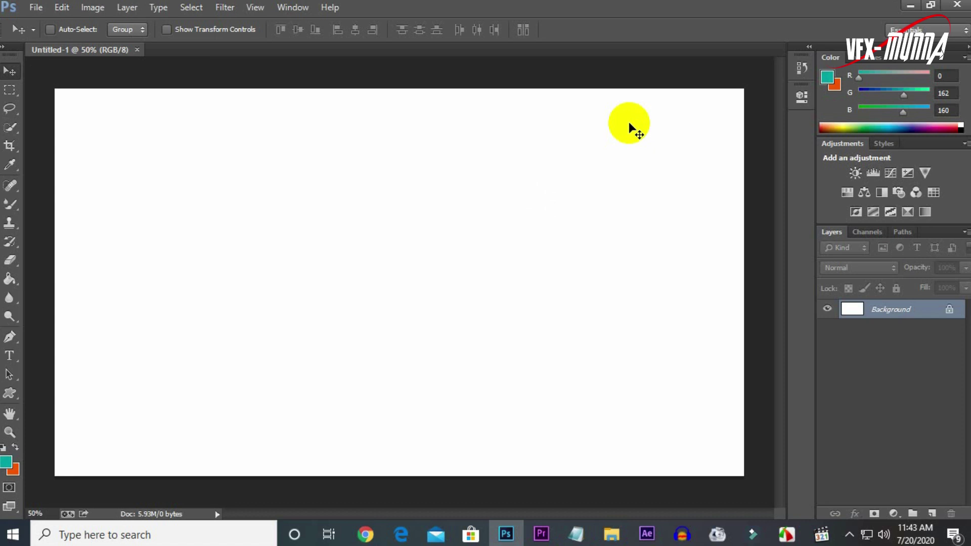
pyautogui.click(11, 92)
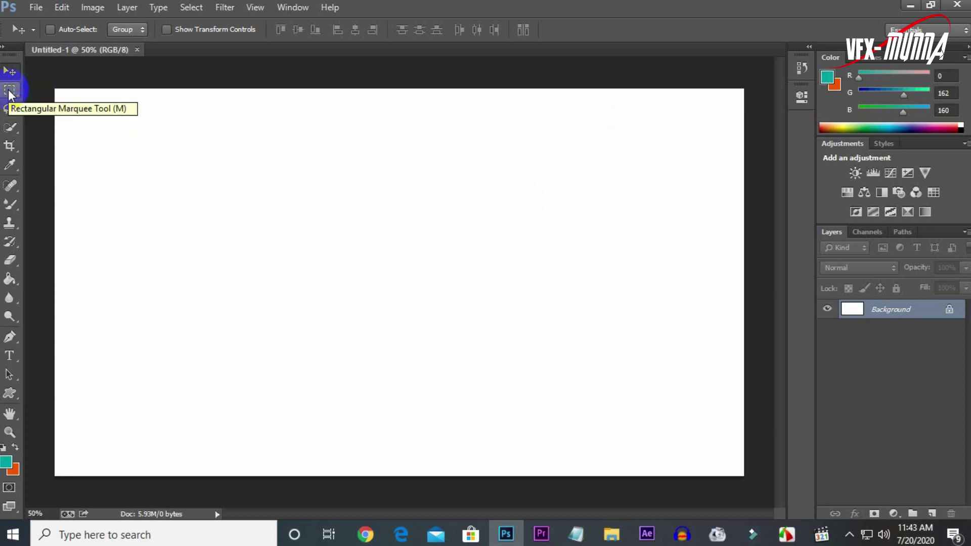
# Step: Select a full-width horizontal strip and fill it with orange on a new Layer 1
pyautogui.click(10, 93)
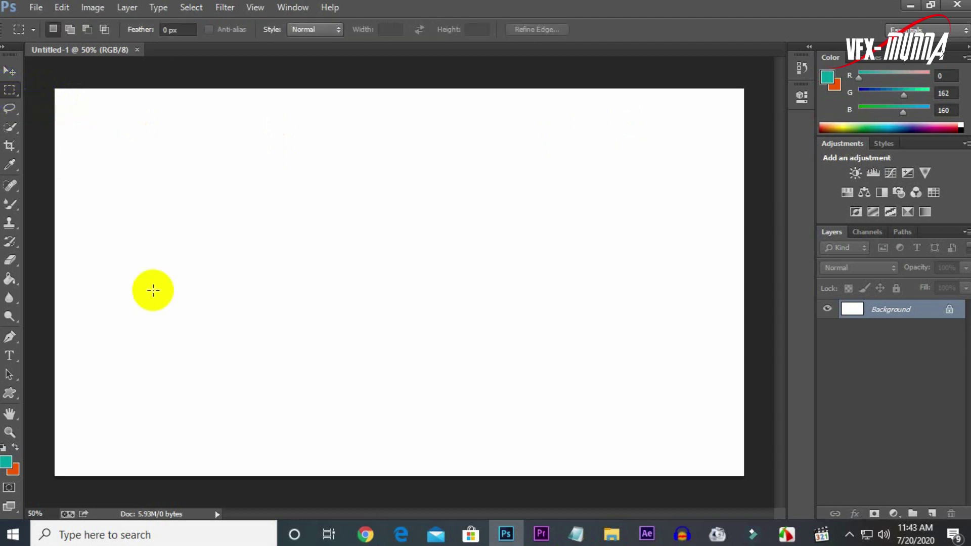
pyautogui.moveTo(67, 265); pyautogui.dragTo(758, 297)
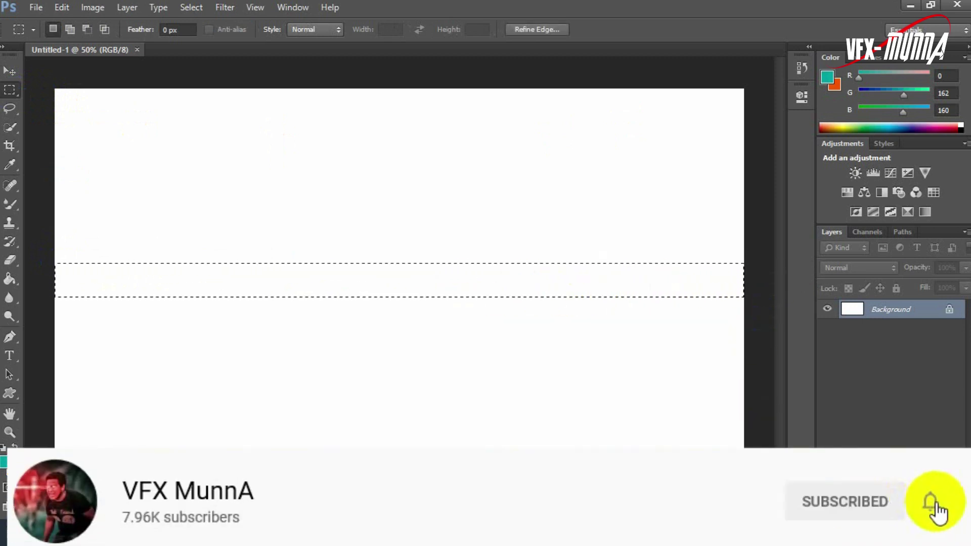
pyautogui.hotkey('ctrl', 'shift', 'alt', 'n')
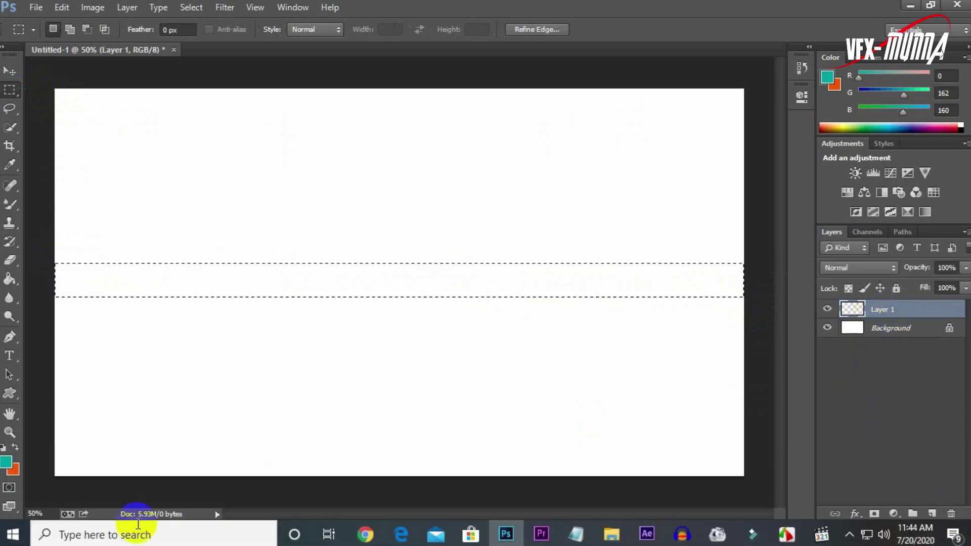
pyautogui.press('x')
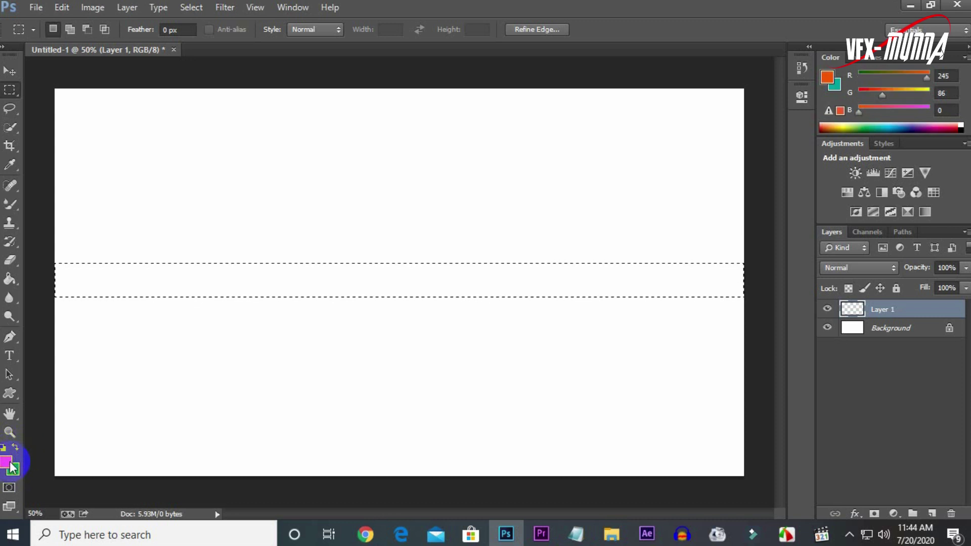
pyautogui.click(10, 279)
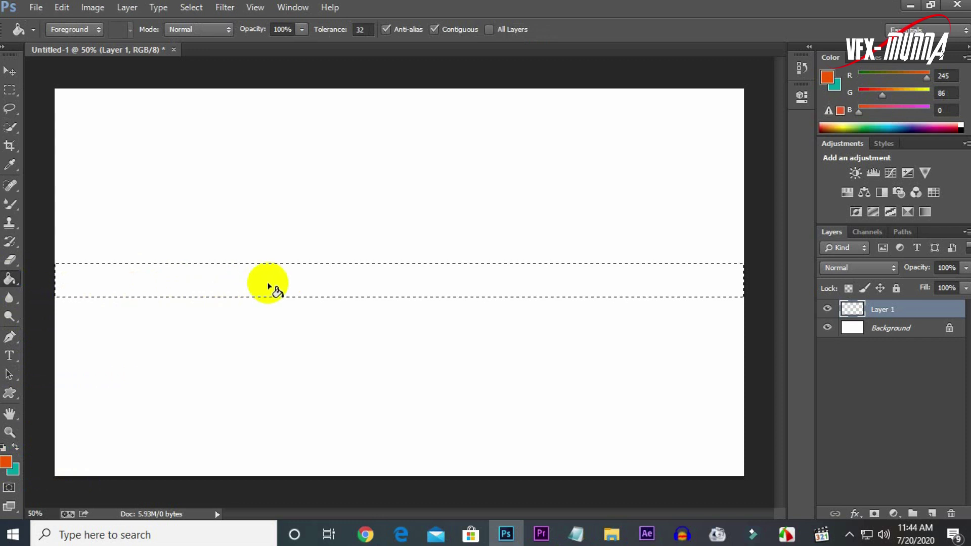
pyautogui.click(281, 277)
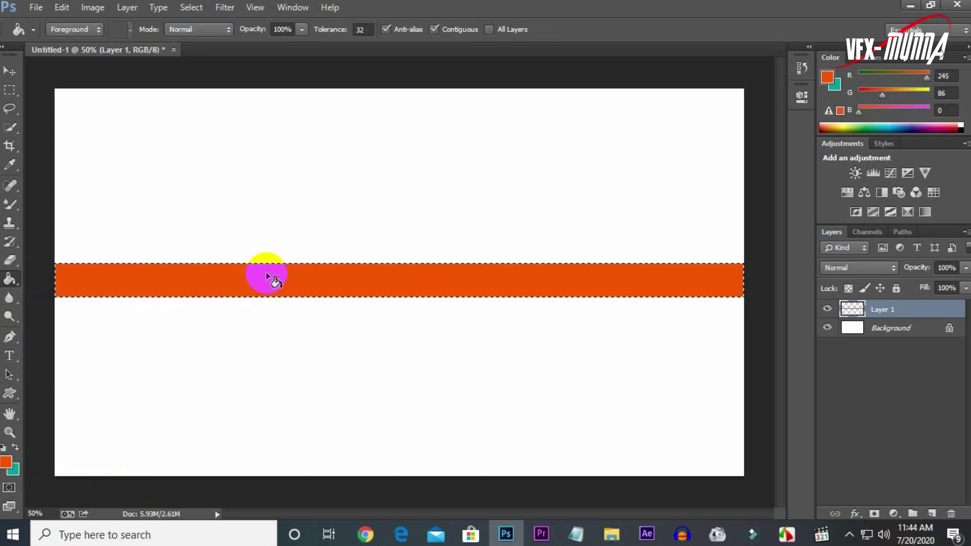
pyautogui.click(9, 93)
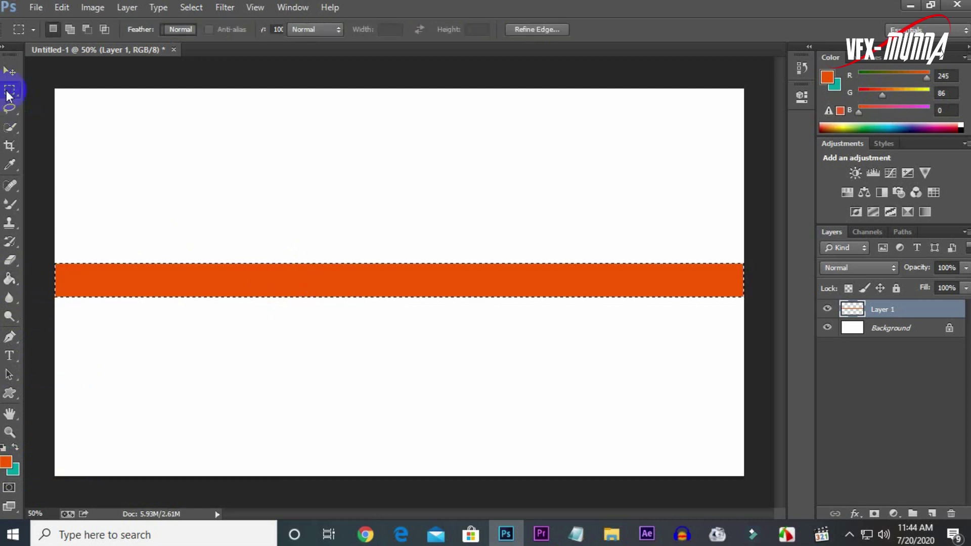
# Step: Deselect the orange strip and hide the white Background layer
pyautogui.click(185, 279)
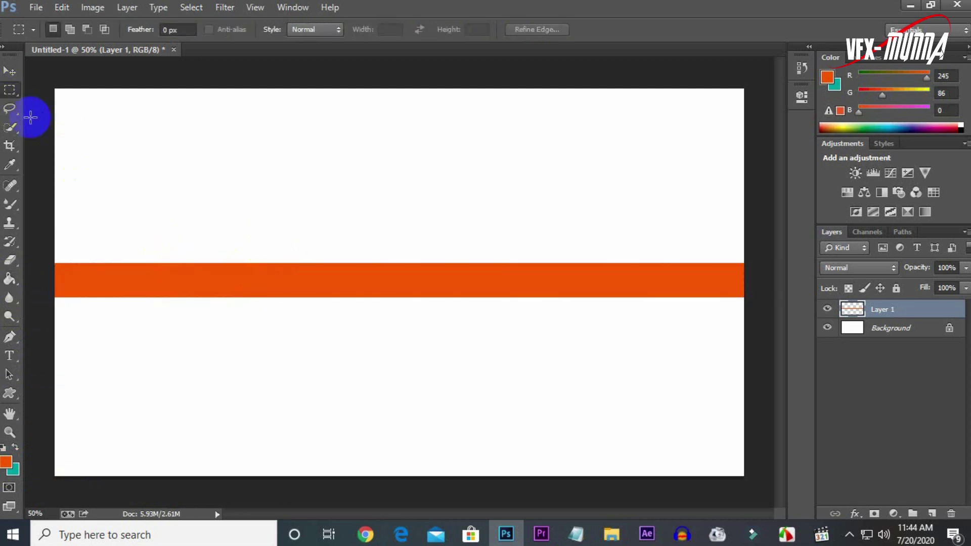
pyautogui.click(9, 71)
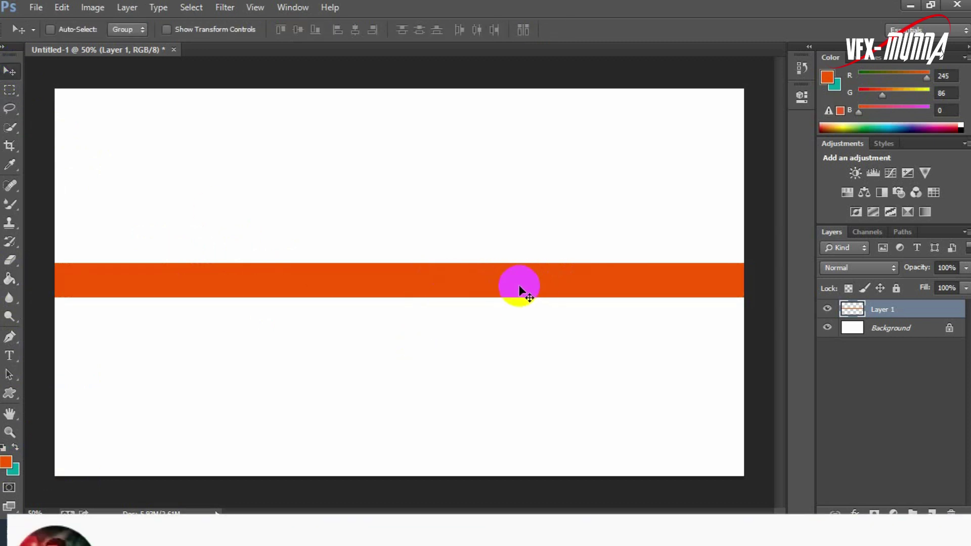
pyautogui.click(828, 328)
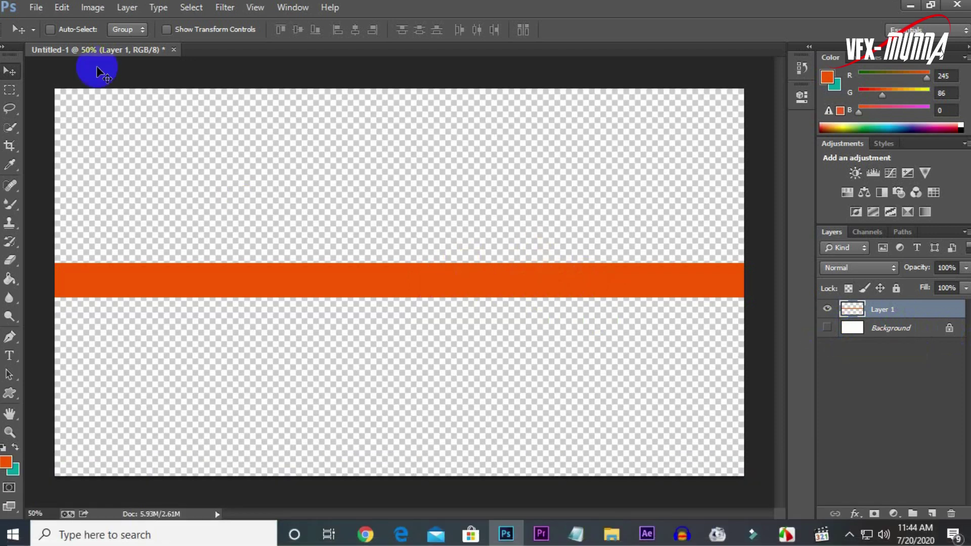
# Step: Save the image to the Desktop as PNG file 01
pyautogui.click(36, 9)
pyautogui.click(56, 181)
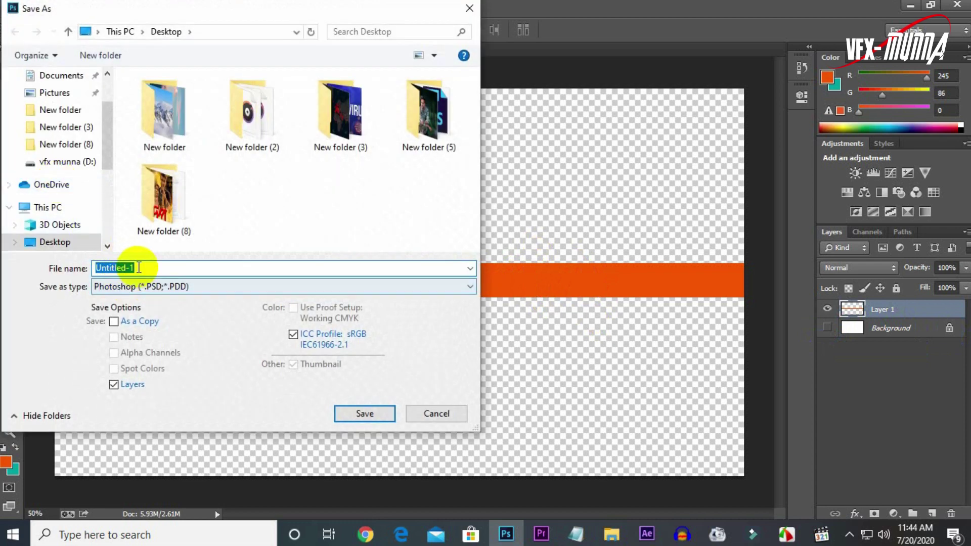
pyautogui.write('01')
pyautogui.click(141, 287)
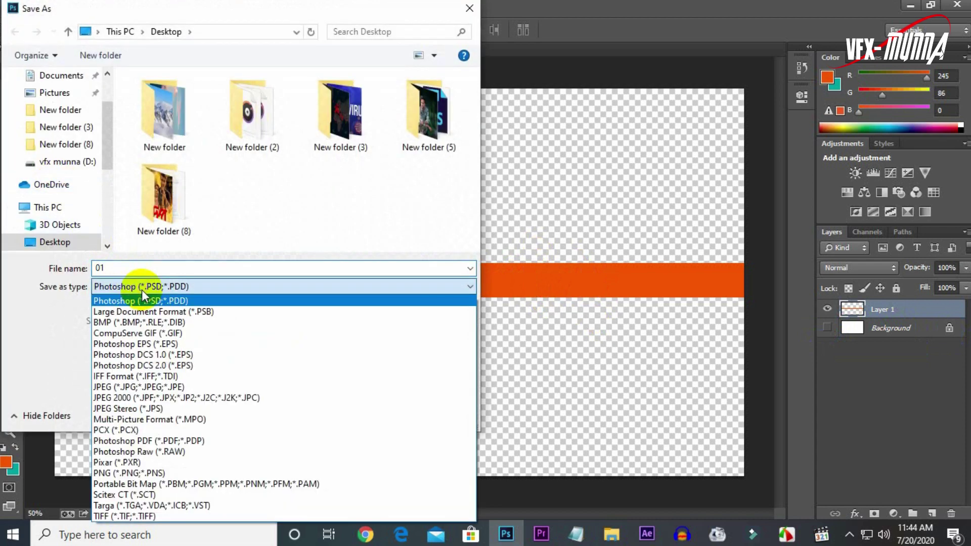
pyautogui.click(122, 474)
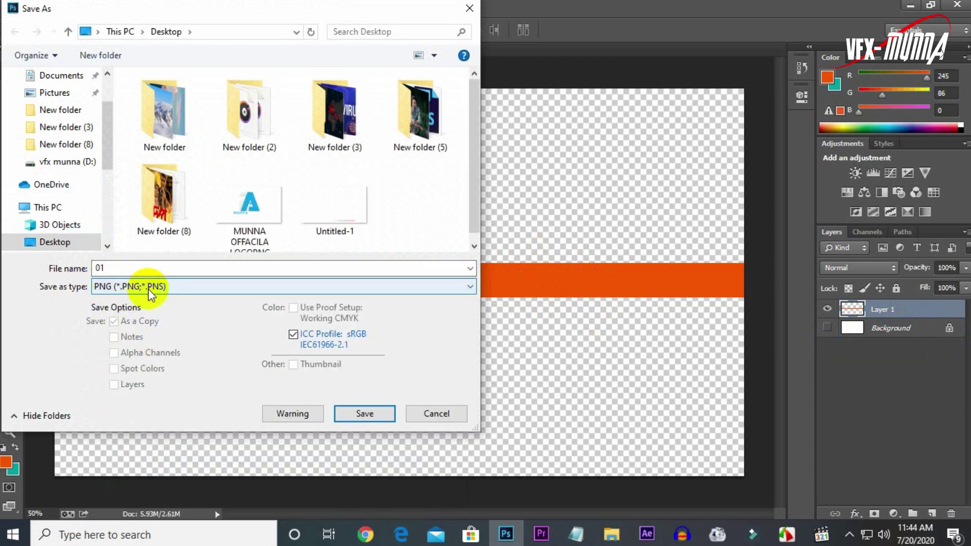
pyautogui.click(381, 415)
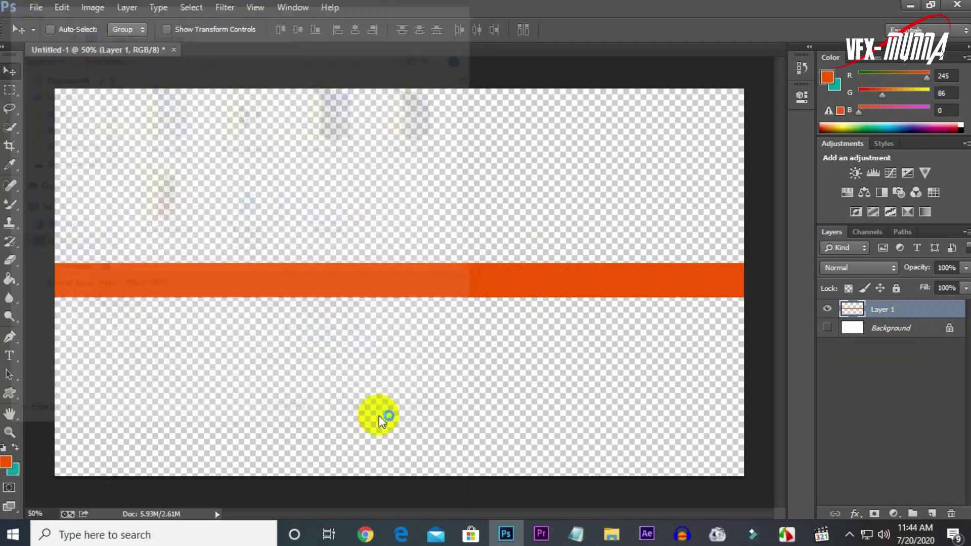
pyautogui.click(535, 160)
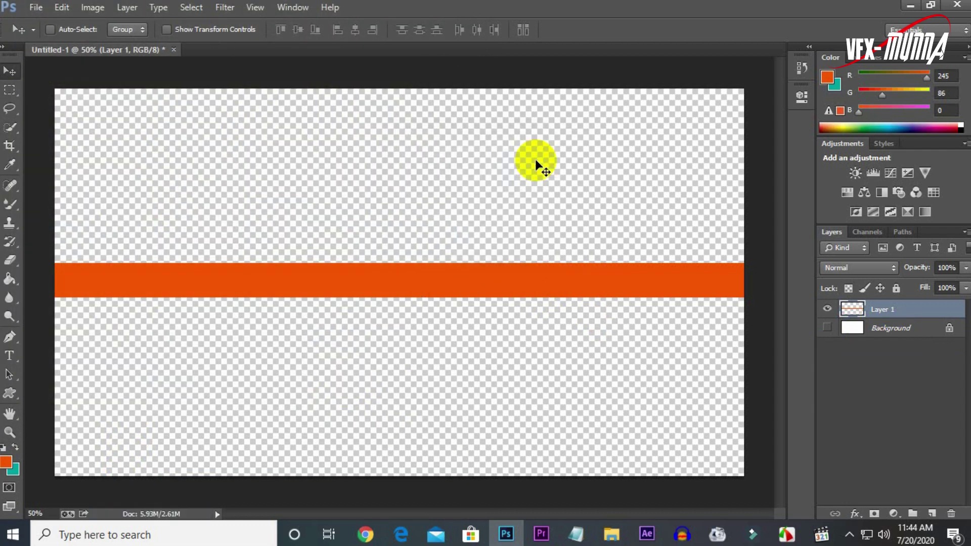
# Step: Realign the orange bar, add a new layer, and select a square at the bar's left end
pyautogui.moveTo(521, 281); pyautogui.dragTo(613, 296)
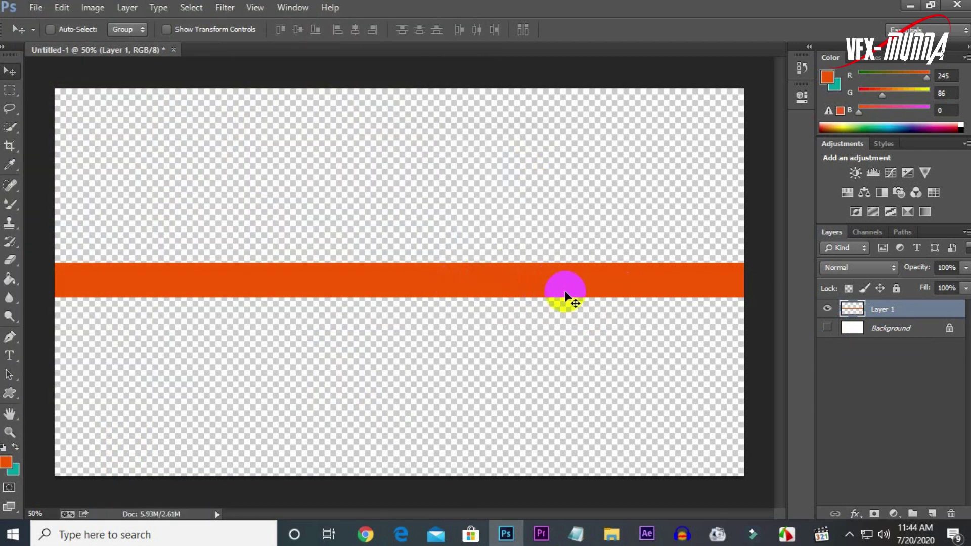
pyautogui.moveTo(612, 294); pyautogui.dragTo(86, 288)
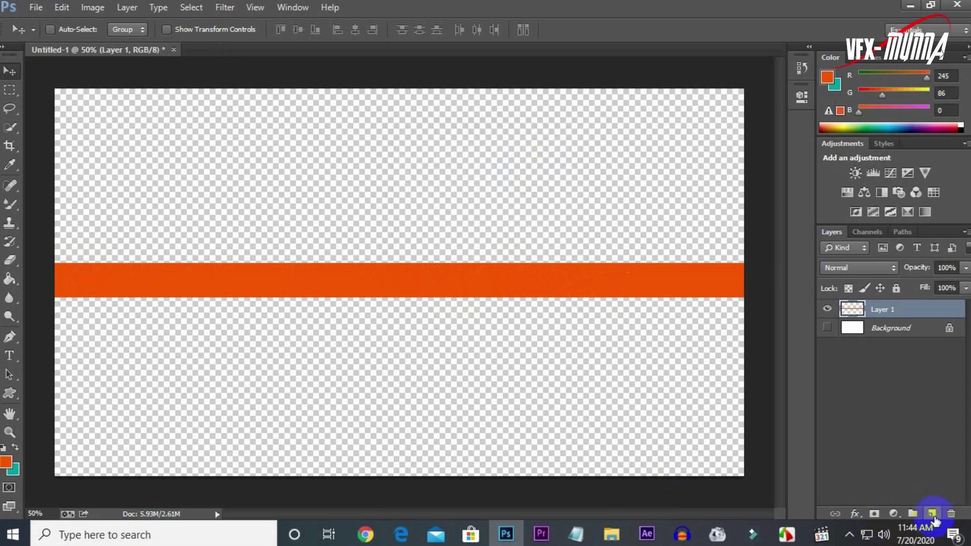
pyautogui.click(932, 514)
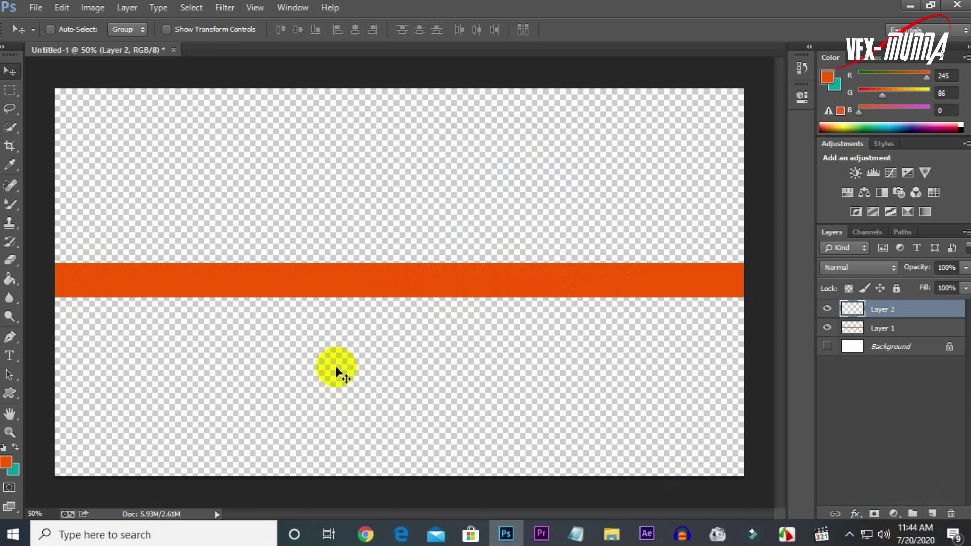
pyautogui.click(10, 90)
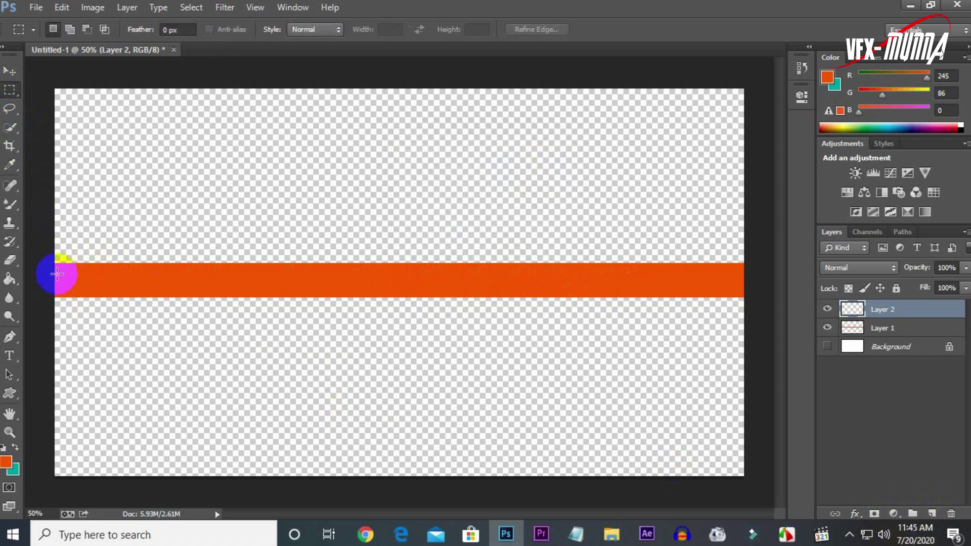
pyautogui.moveTo(52, 261); pyautogui.dragTo(113, 297)
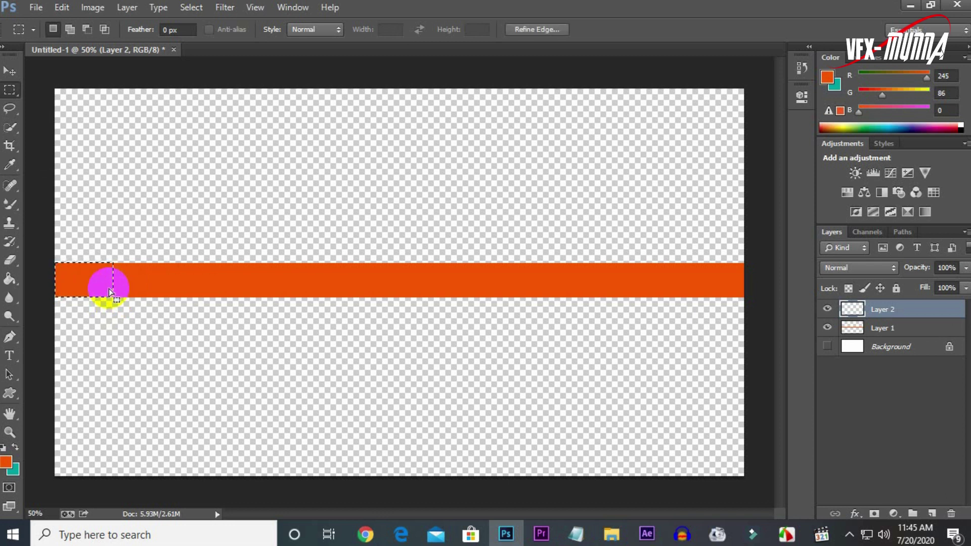
# Step: Fill the selected square with dark red #590108
pyautogui.click(15, 449)
pyautogui.click(10, 464)
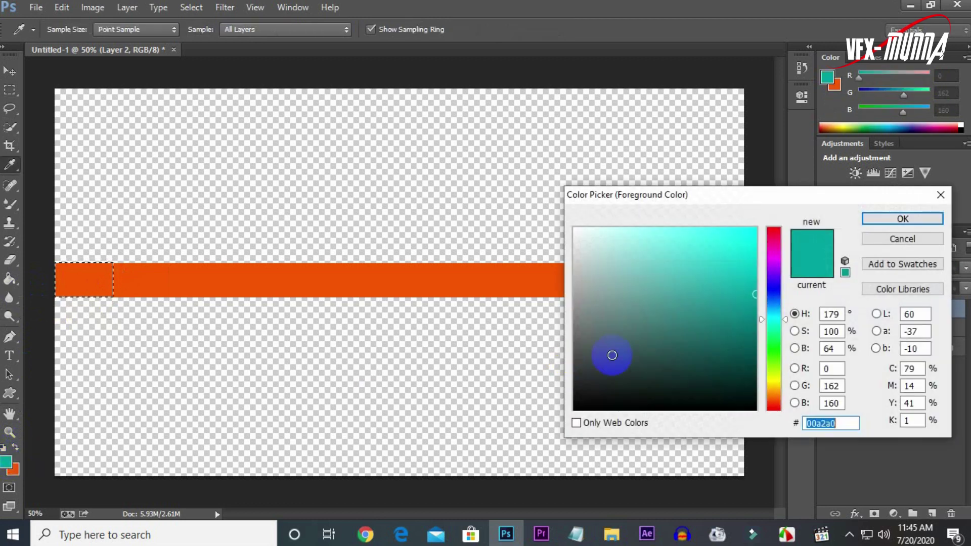
pyautogui.moveTo(777, 291); pyautogui.dragTo(781, 237)
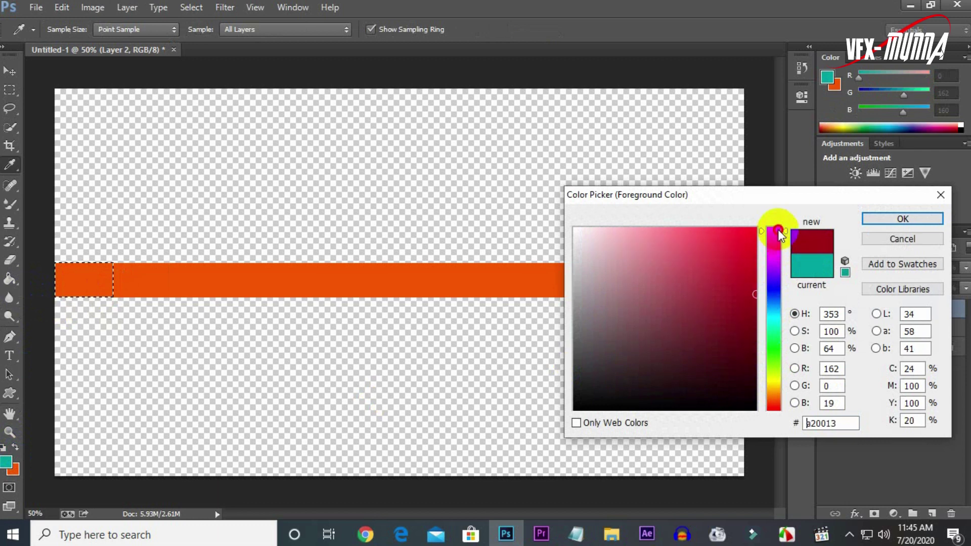
pyautogui.click(754, 347)
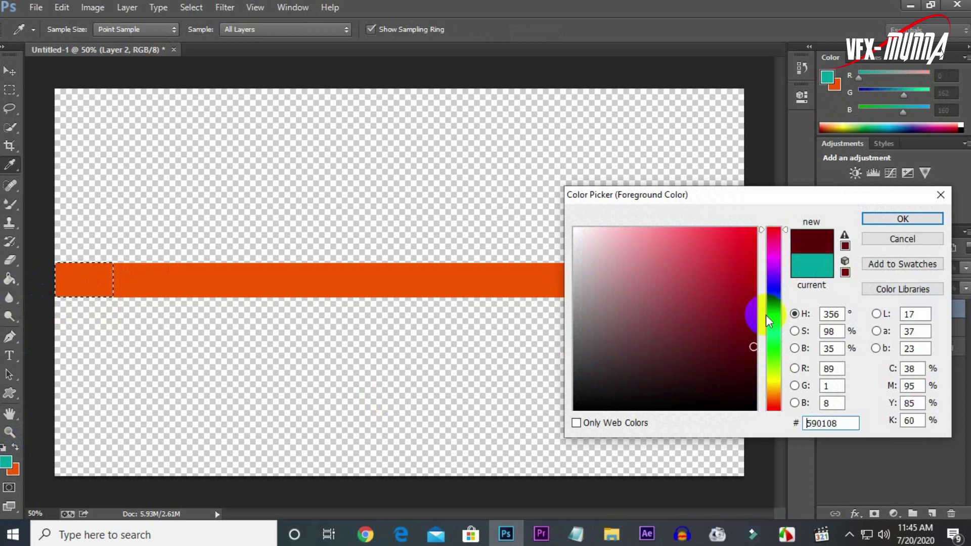
pyautogui.click(893, 222)
pyautogui.click(10, 280)
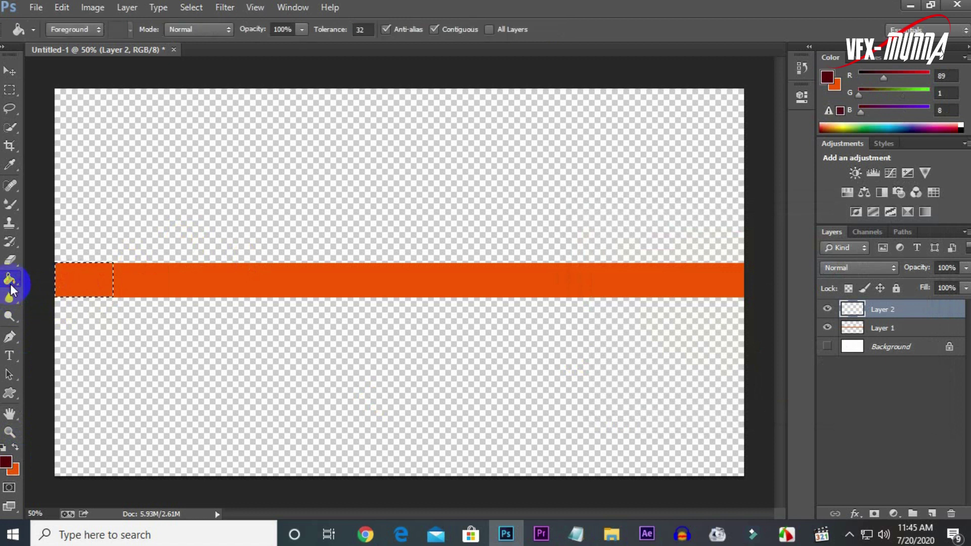
pyautogui.click(71, 281)
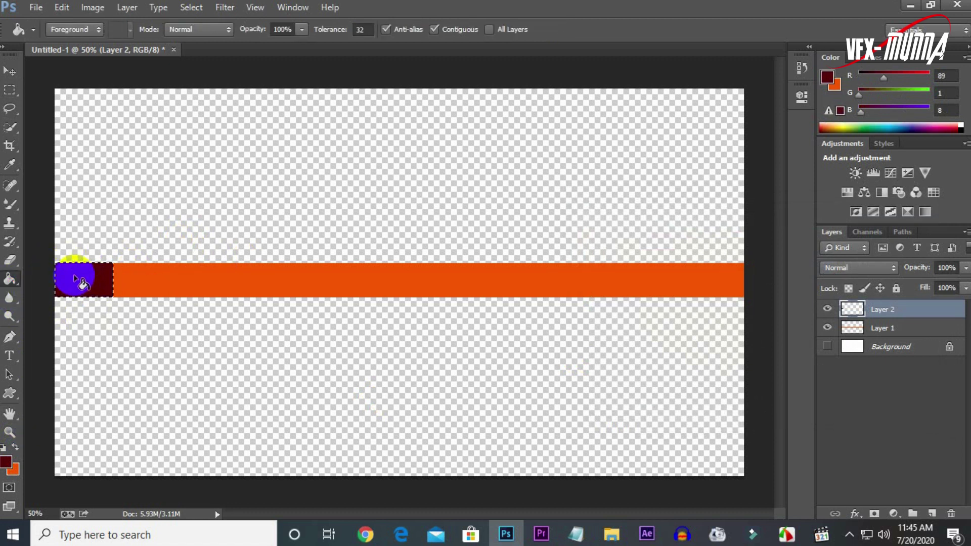
# Step: Clear the selection and minimize Photoshop to the desktop
pyautogui.click(10, 91)
pyautogui.click(68, 277)
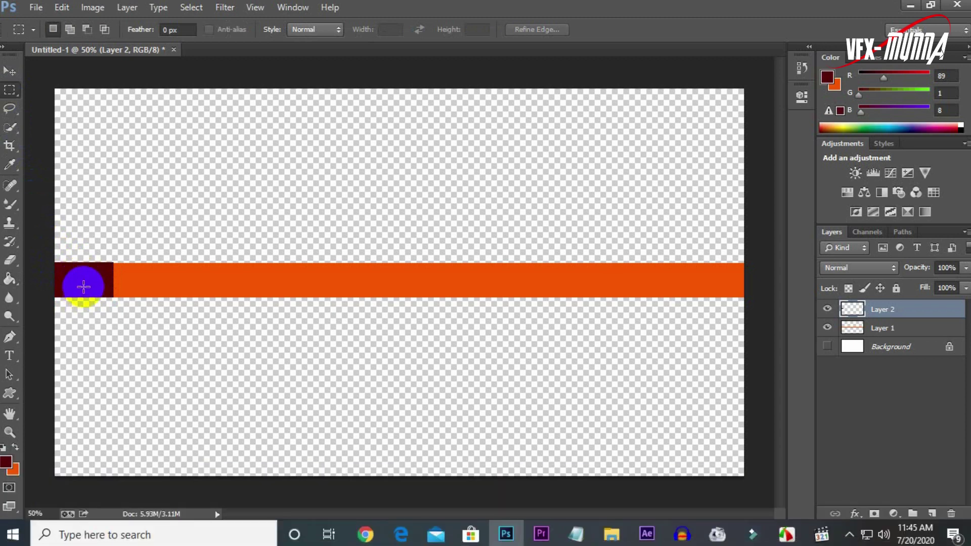
pyautogui.click(910, 9)
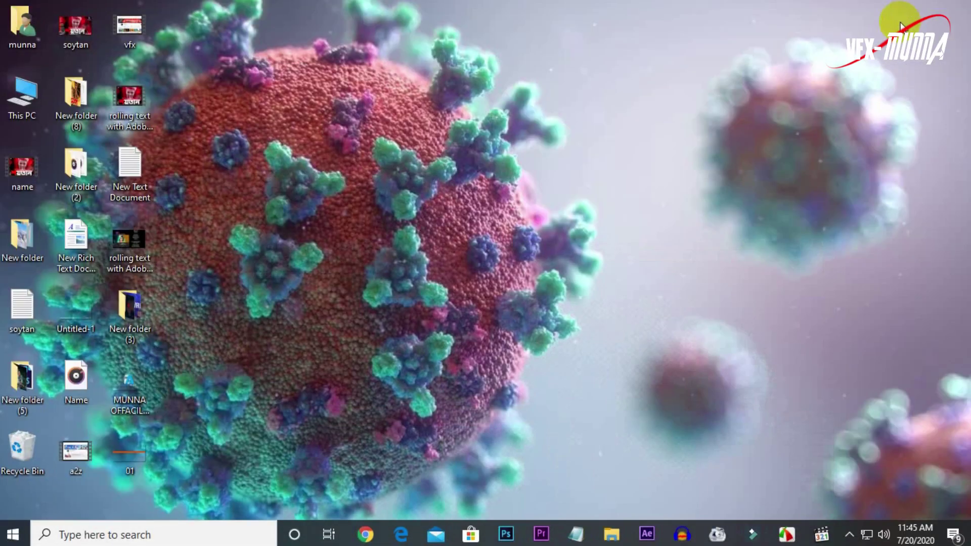
# Step: Drag the MUNNA MEDIA logo PNG into the document and scale it to about 9% inside the red square
pyautogui.moveTo(129, 381); pyautogui.dragTo(533, 489)
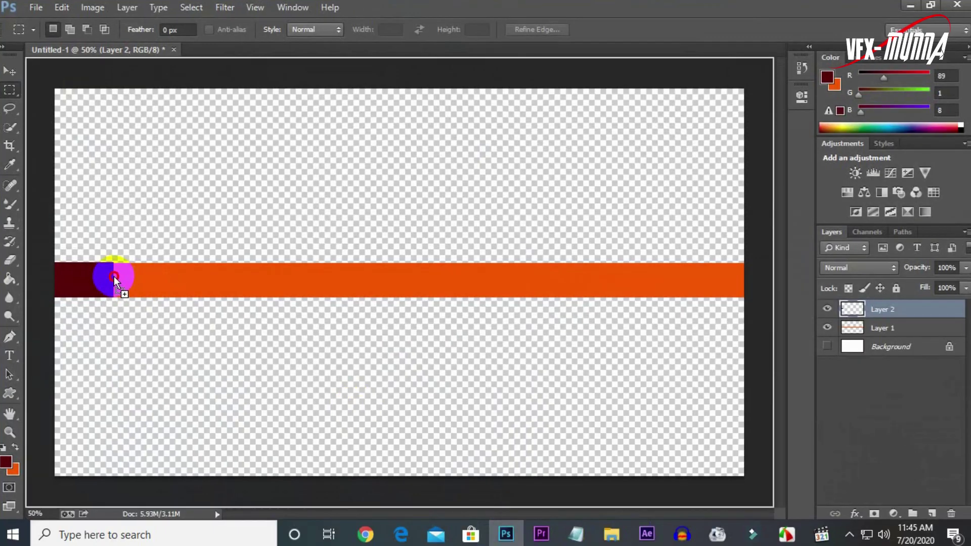
pyautogui.moveTo(515, 537); pyautogui.dragTo(96, 280)
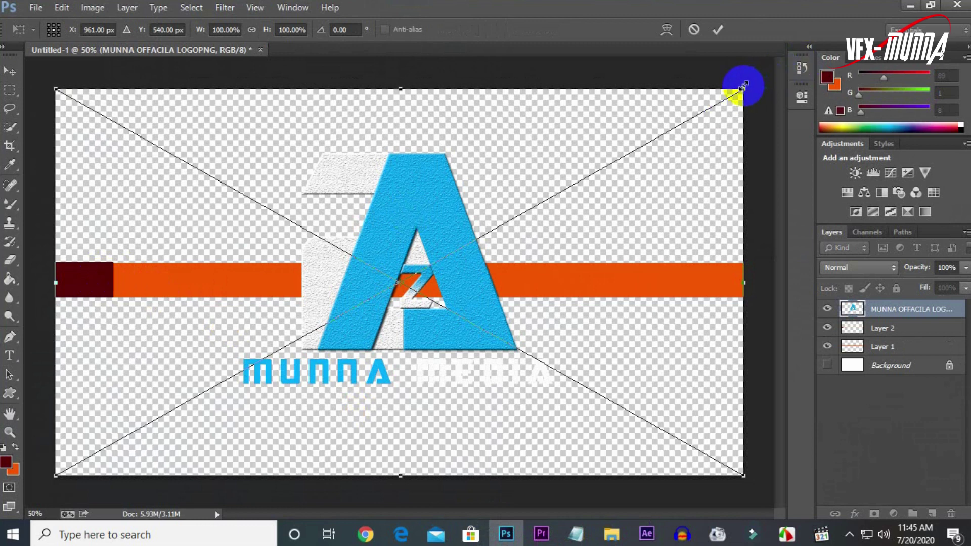
pyautogui.moveTo(744, 85)
pyautogui.mouseDown()
pyautogui.moveTo(439, 279)
pyautogui.moveTo(459, 277)
pyautogui.moveTo(85, 272)
pyautogui.mouseUp()
pyautogui.press('Return')
pyautogui.press('m')
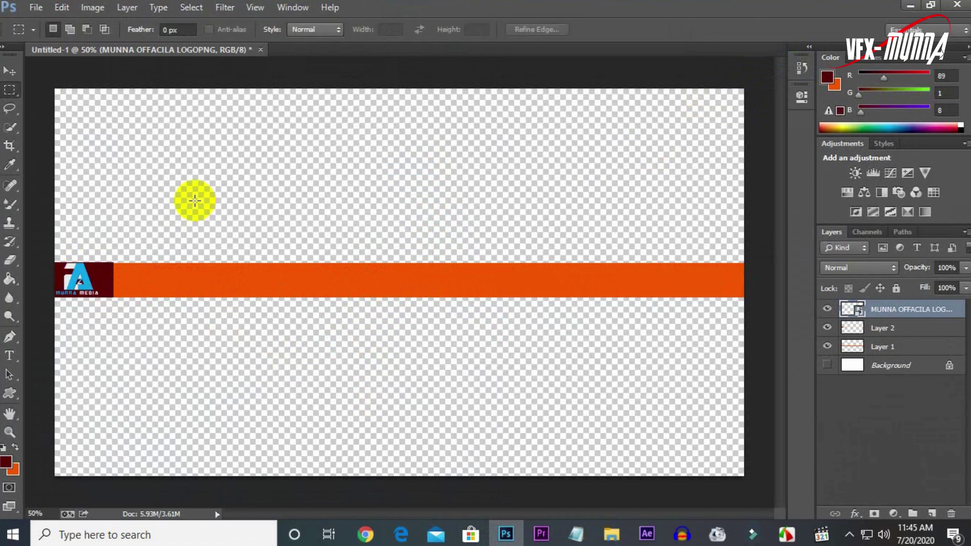
pyautogui.click(883, 329)
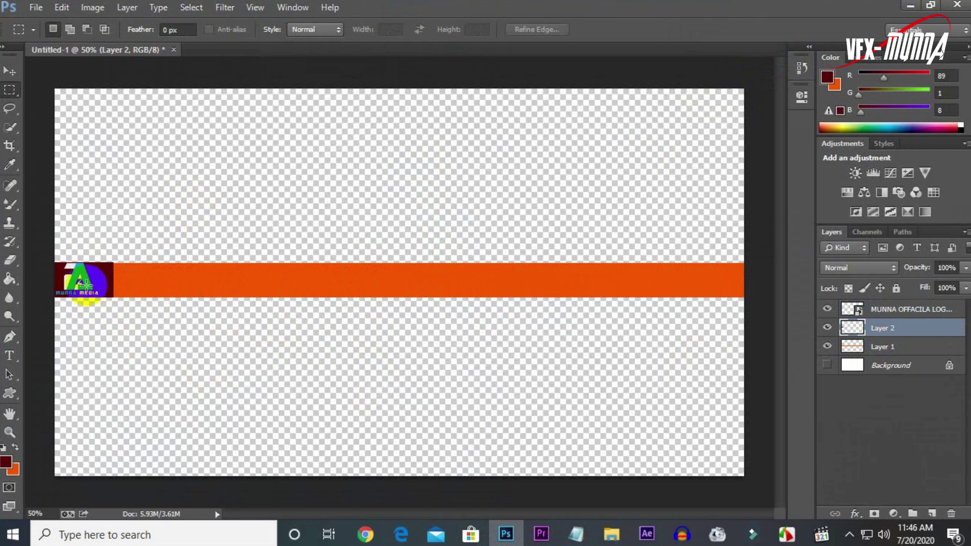
# Step: Draw a triangular Pen path beside the red square's right edge and make it a selection
pyautogui.click(10, 339)
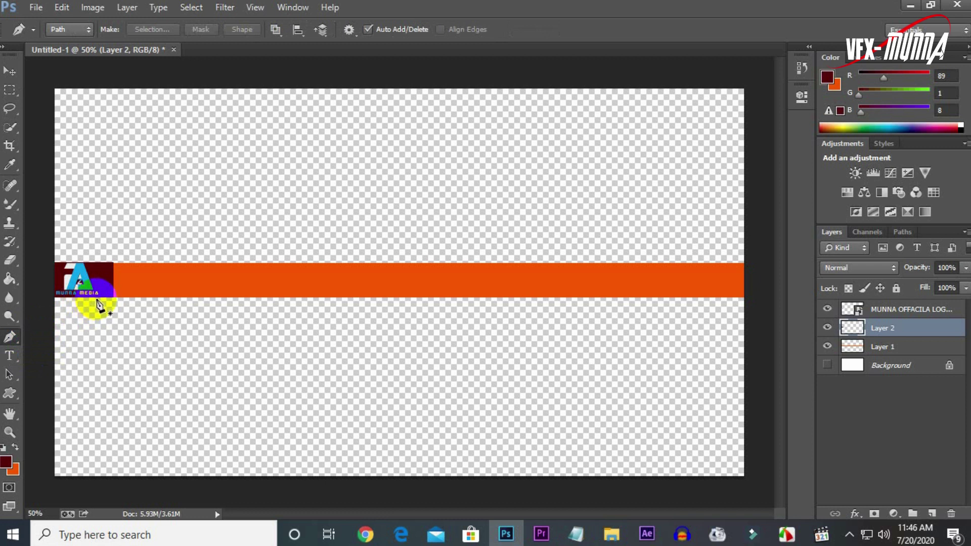
pyautogui.click(97, 299)
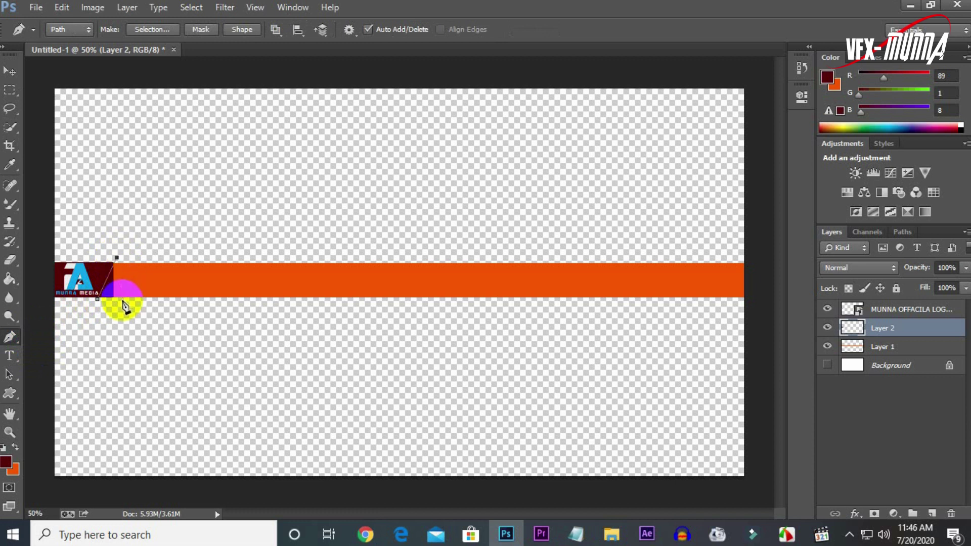
pyautogui.click(123, 302)
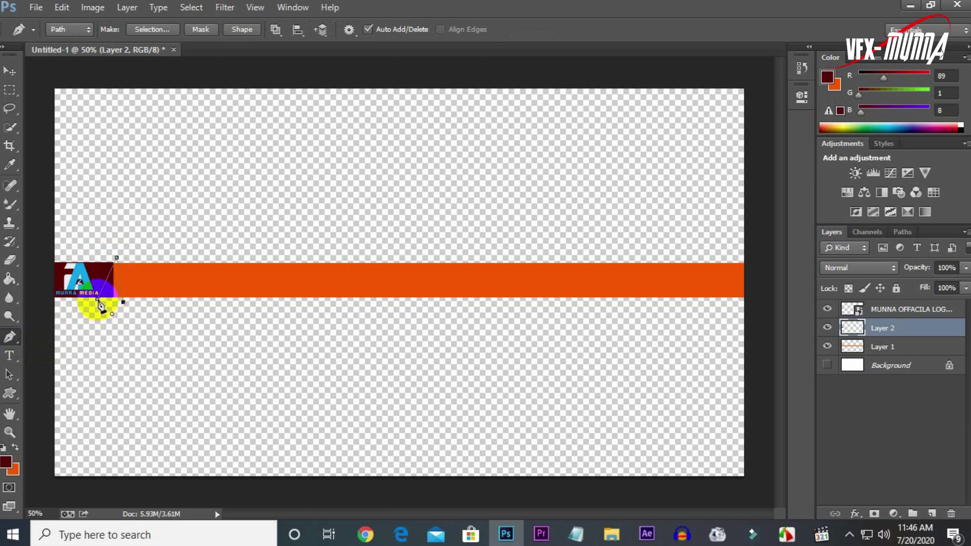
pyautogui.moveTo(100, 305); pyautogui.dragTo(111, 296)
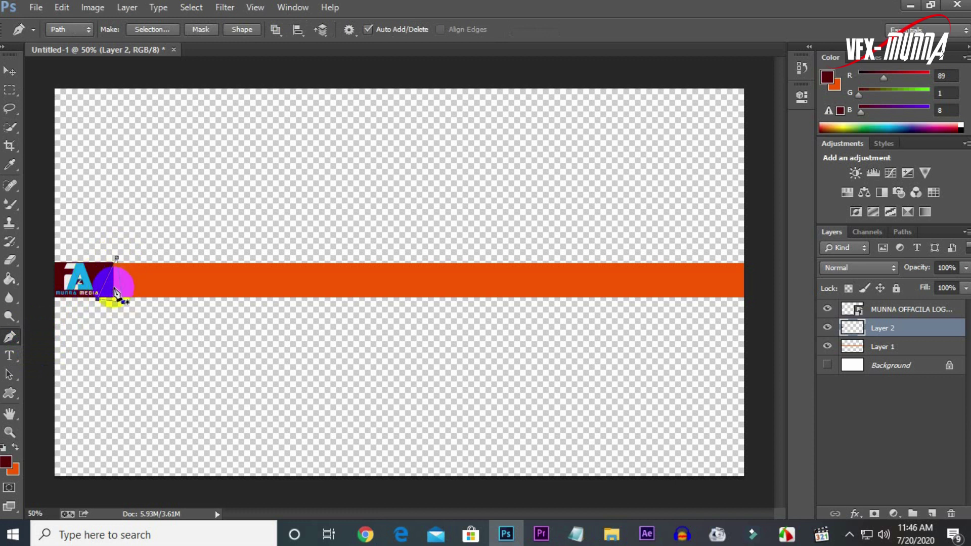
pyautogui.moveTo(123, 304)
pyautogui.mouseDown()
pyautogui.moveTo(111, 274)
pyautogui.moveTo(117, 299)
pyautogui.mouseUp()
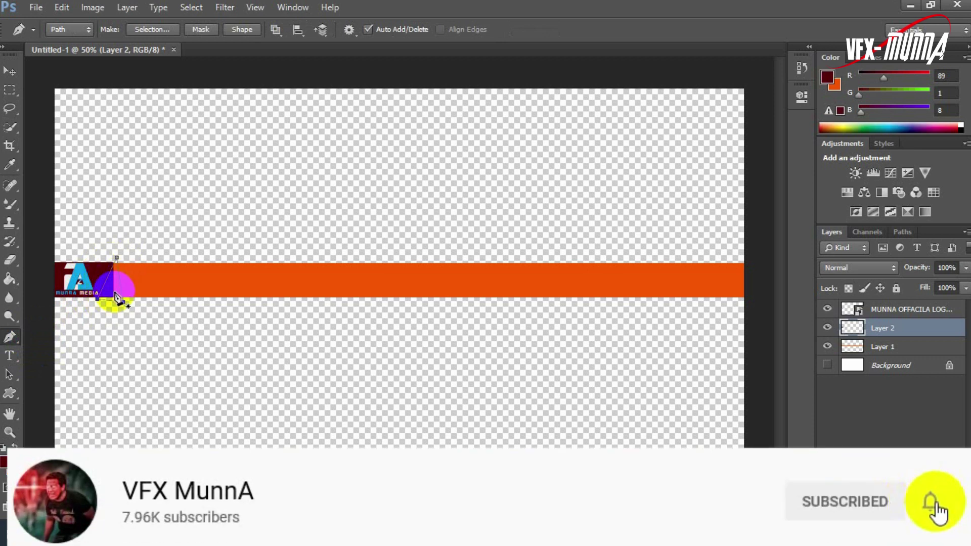
pyautogui.rightClick(114, 293)
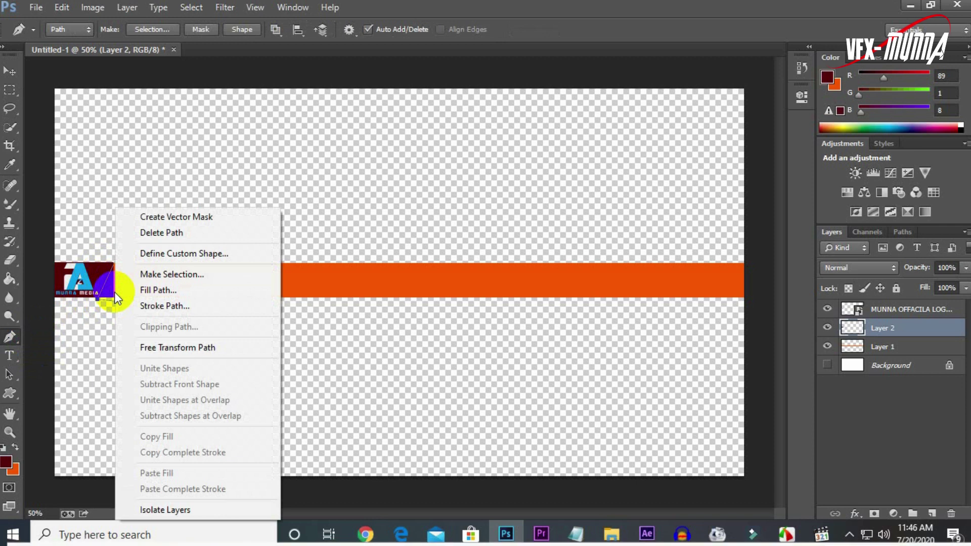
pyautogui.click(169, 276)
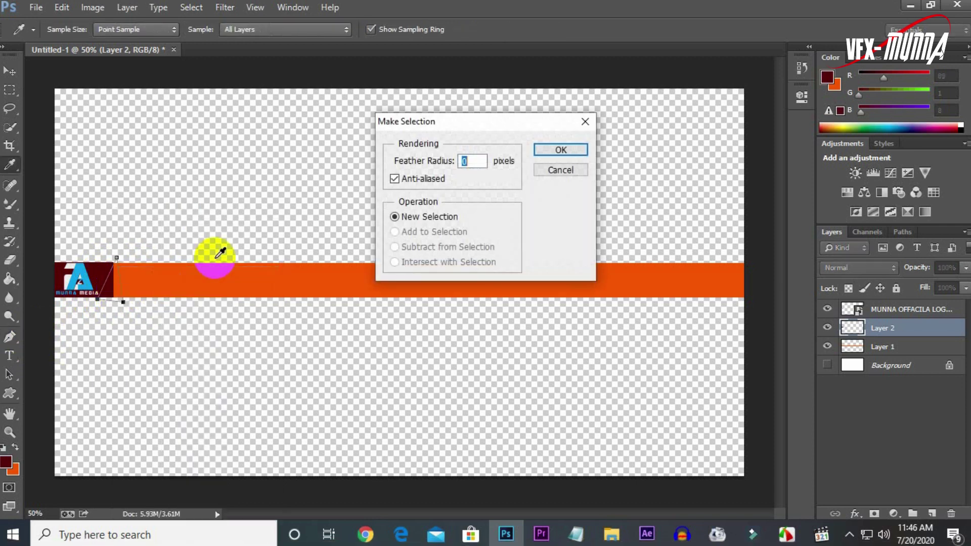
pyautogui.click(557, 147)
# Step: Fill the triangle with dark red to slant the block's edge, then select Layer 1
pyautogui.click(115, 283)
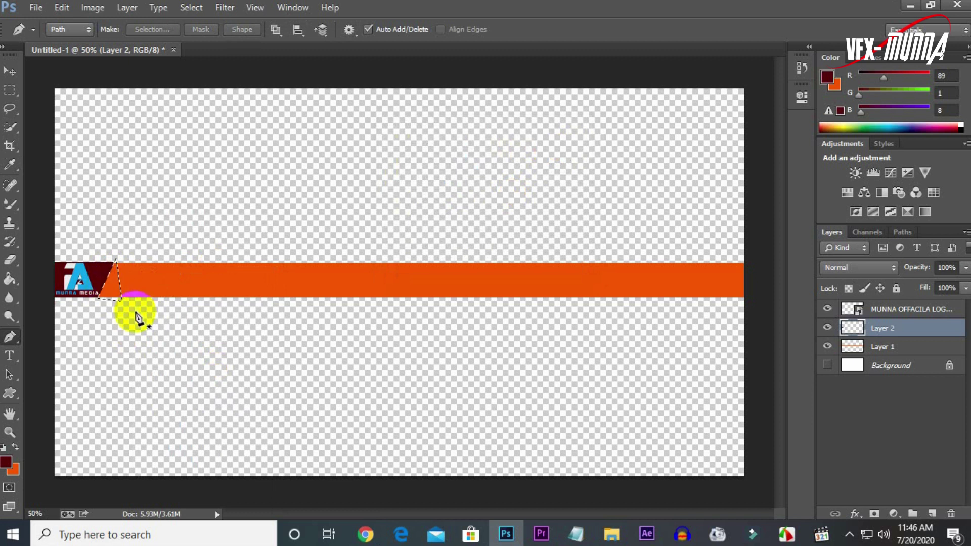
pyautogui.click(11, 90)
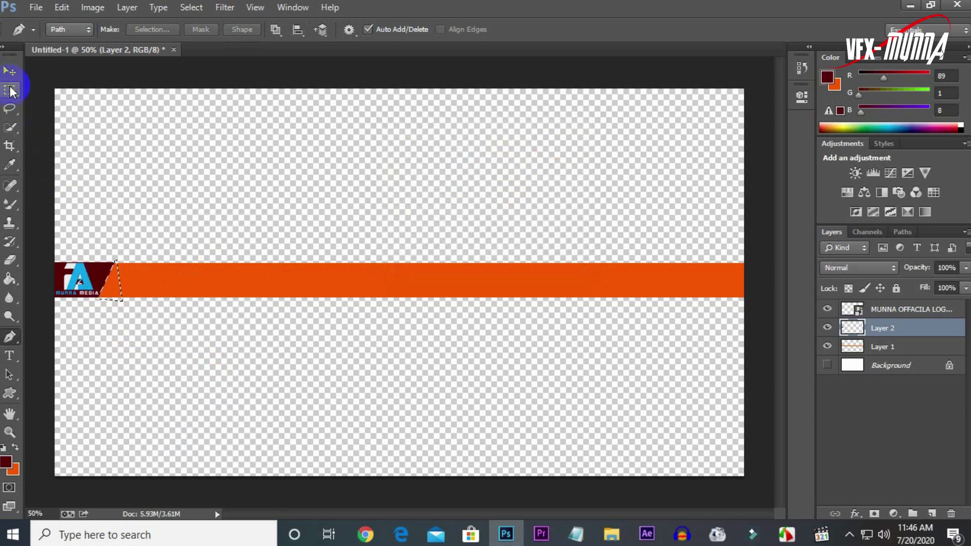
pyautogui.rightClick(116, 299)
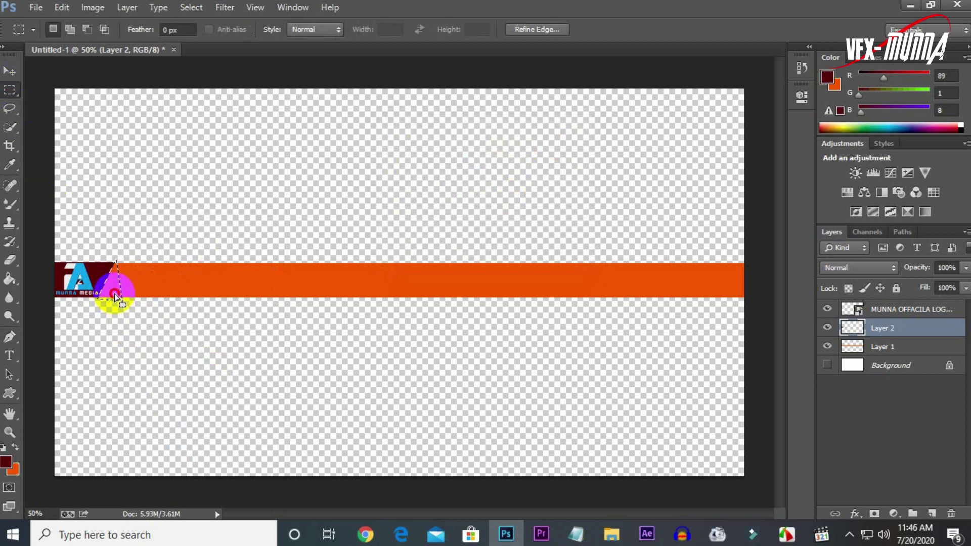
pyautogui.click(9, 70)
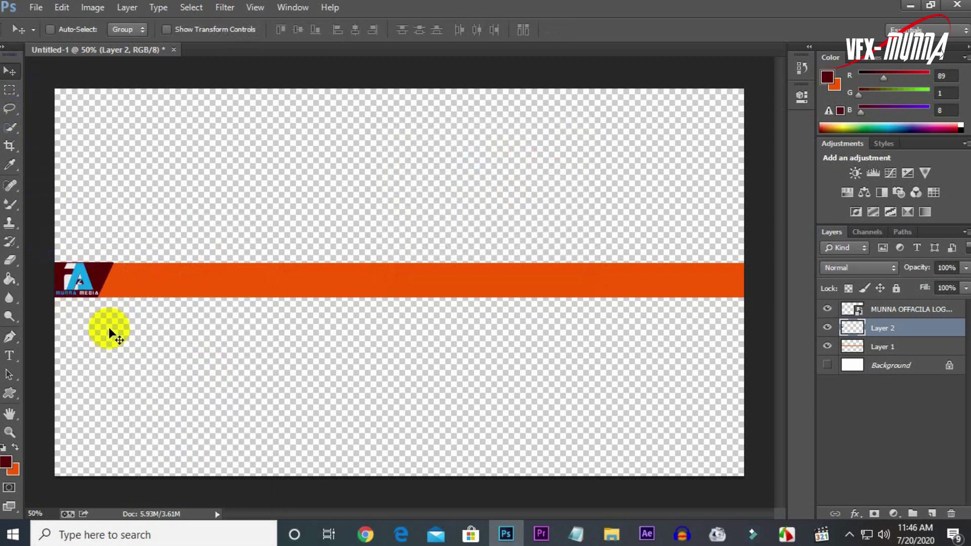
pyautogui.click(114, 296)
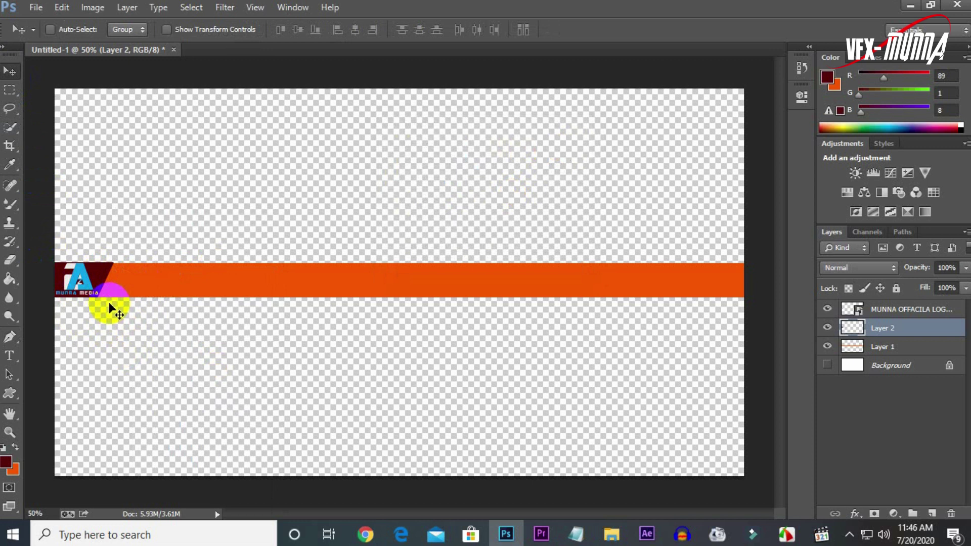
pyautogui.click(836, 344)
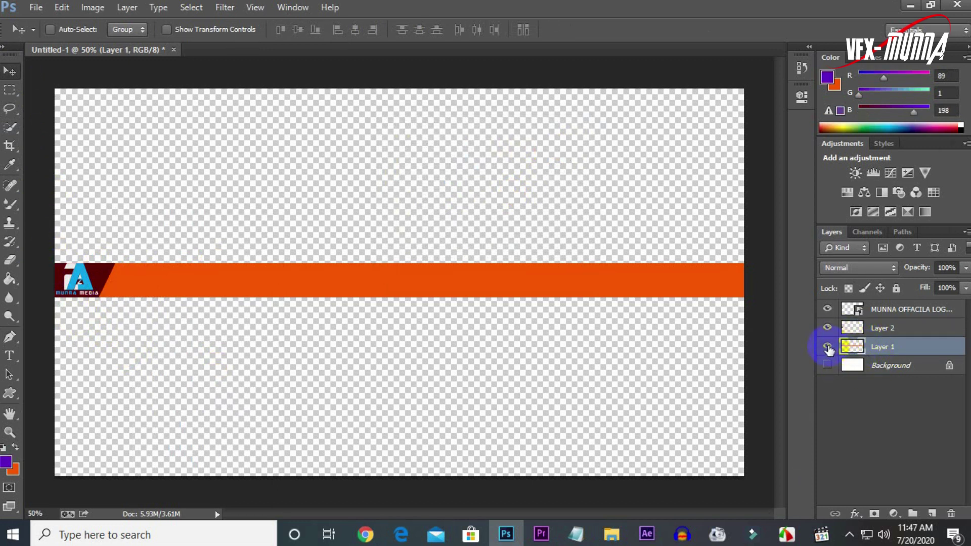
# Step: Hide the orange bar layer, save the logo block to the Desktop as PNG file 02, and minimize Photoshop
pyautogui.click(828, 347)
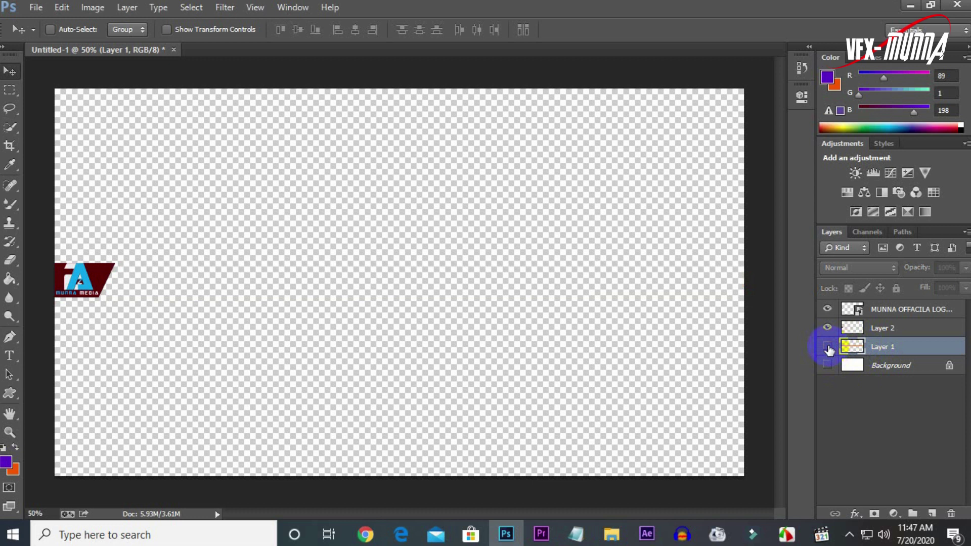
pyautogui.moveTo(80, 300)
pyautogui.mouseDown()
pyautogui.moveTo(95, 273)
pyautogui.moveTo(94, 285)
pyautogui.mouseUp()
pyautogui.click(37, 8)
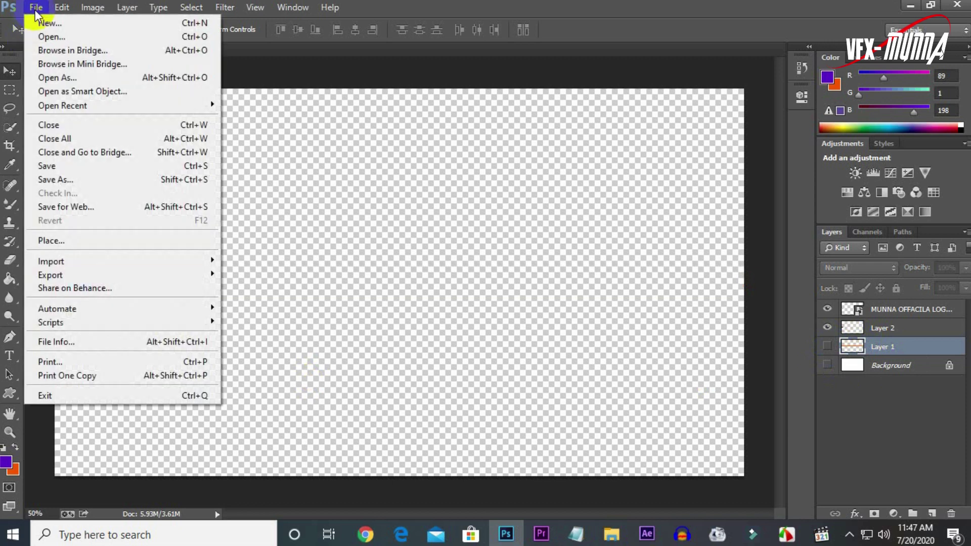
pyautogui.click(55, 181)
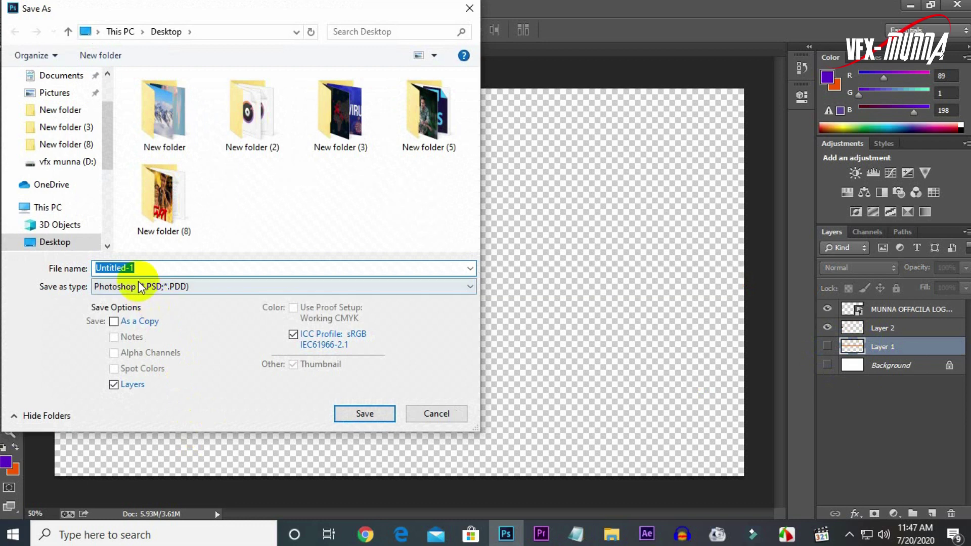
pyautogui.write('02')
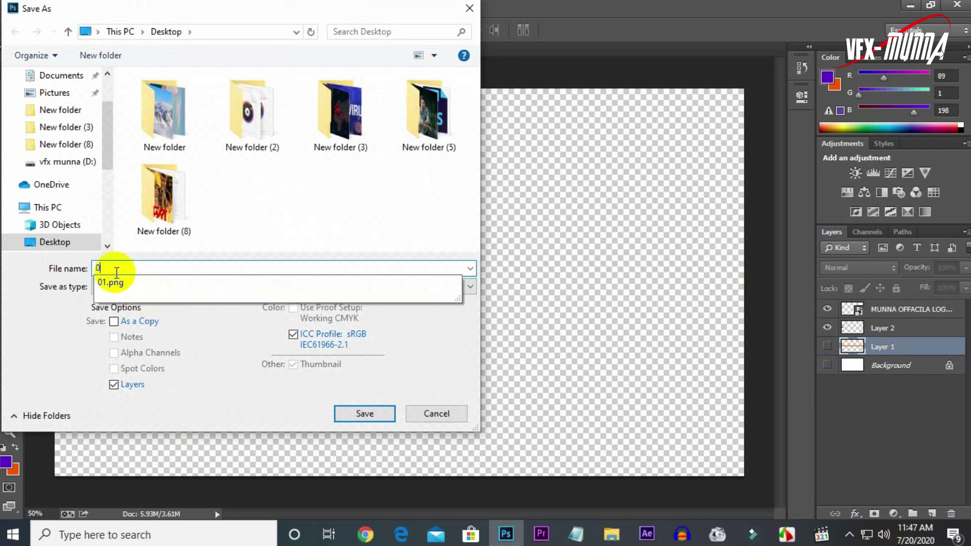
pyautogui.click(133, 293)
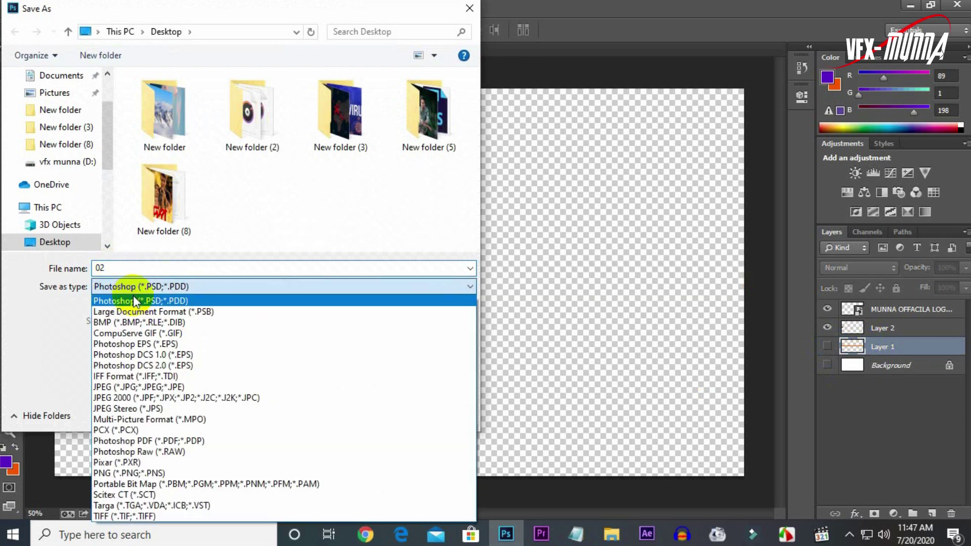
pyautogui.click(117, 474)
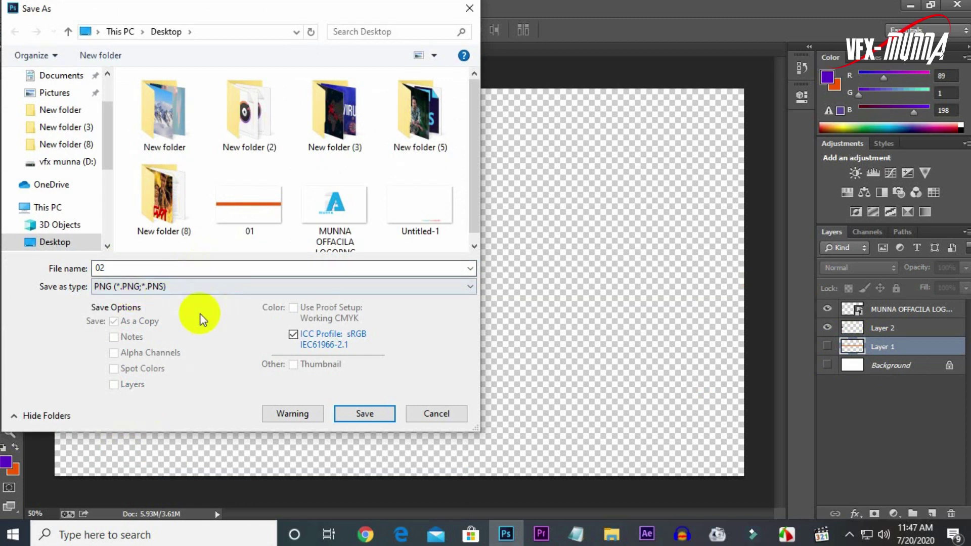
pyautogui.click(366, 414)
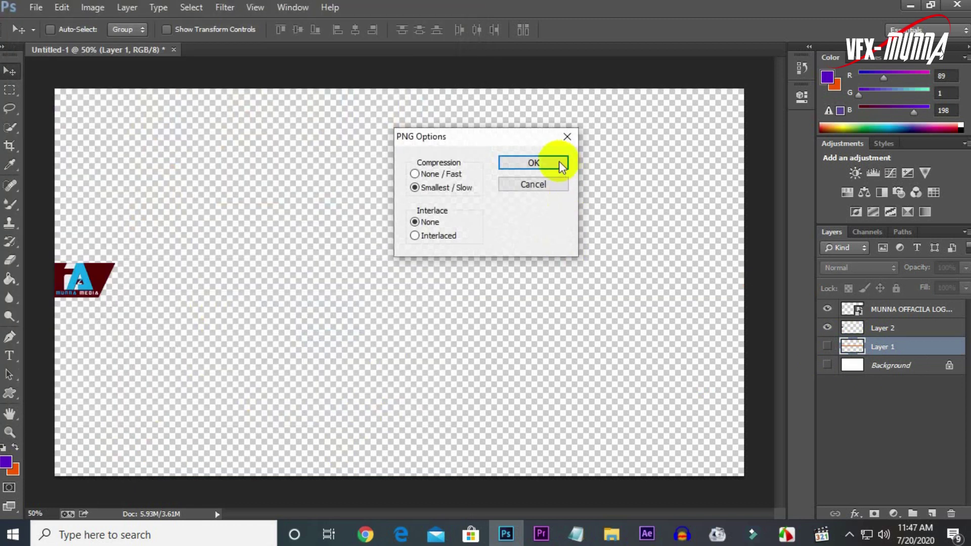
pyautogui.click(555, 162)
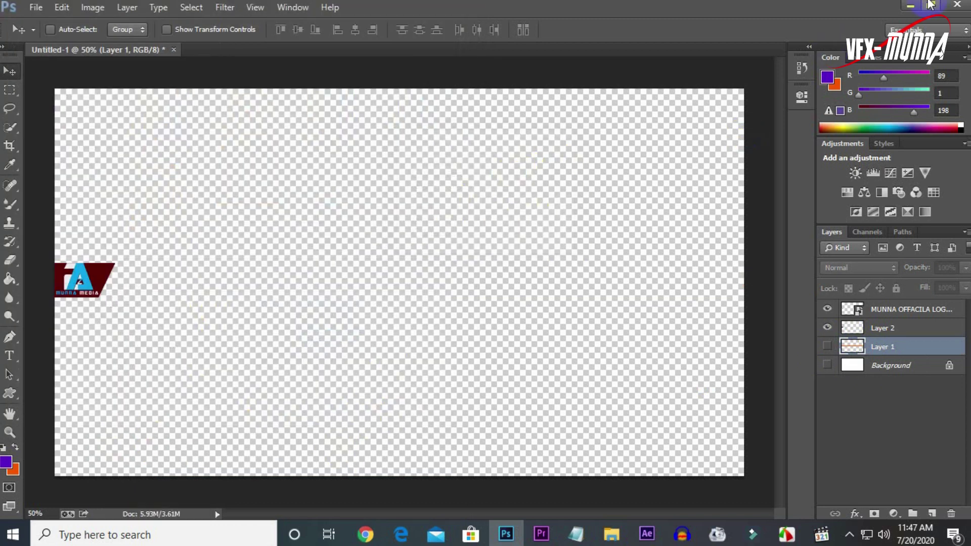
pyautogui.click(910, 7)
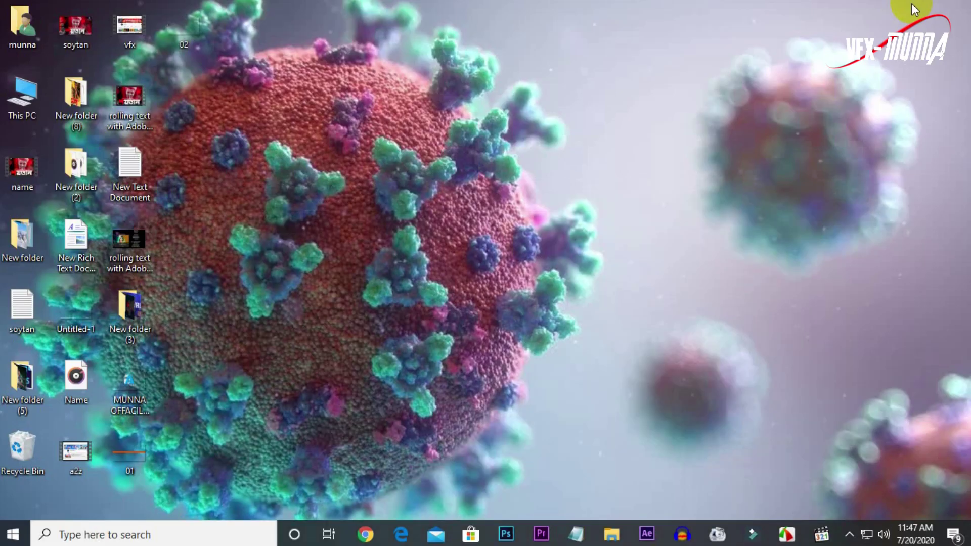
# Step: Drag the 01 PNG from the desktop into the Premiere Pro Project panel
pyautogui.rightClick(202, 281)
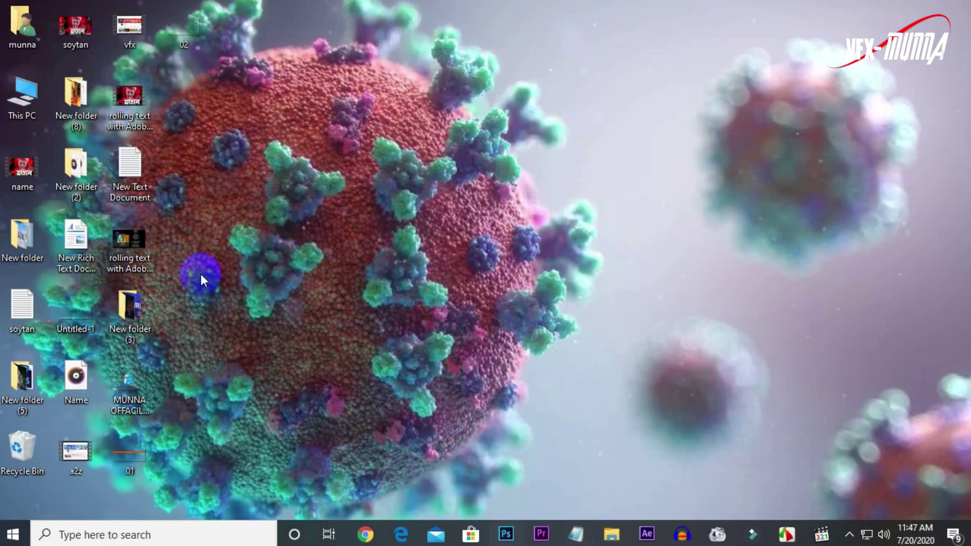
pyautogui.click(187, 27)
pyautogui.click(130, 462)
pyautogui.moveTo(130, 461); pyautogui.dragTo(244, 454)
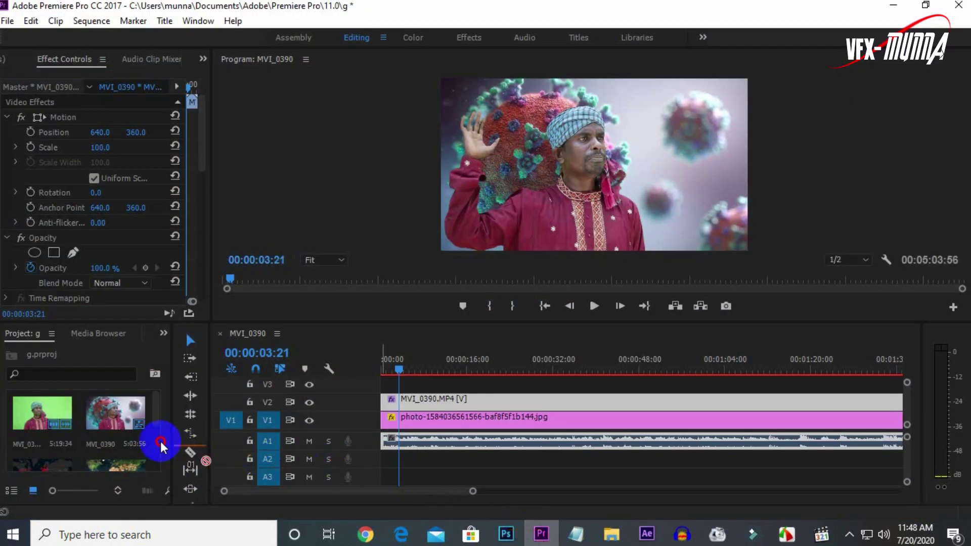
pyautogui.moveTo(563, 509)
pyautogui.mouseDown()
pyautogui.moveTo(136, 443)
pyautogui.moveTo(111, 454)
pyautogui.mouseUp()
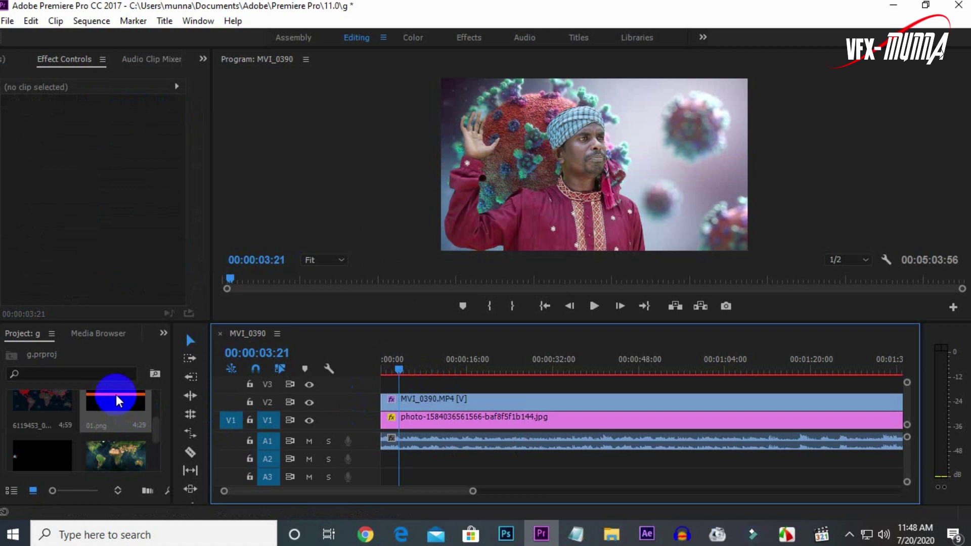
# Step: Place 01.png on track V3, lengthen it along the video, and set Position to 640, 677
pyautogui.moveTo(117, 402); pyautogui.dragTo(388, 385)
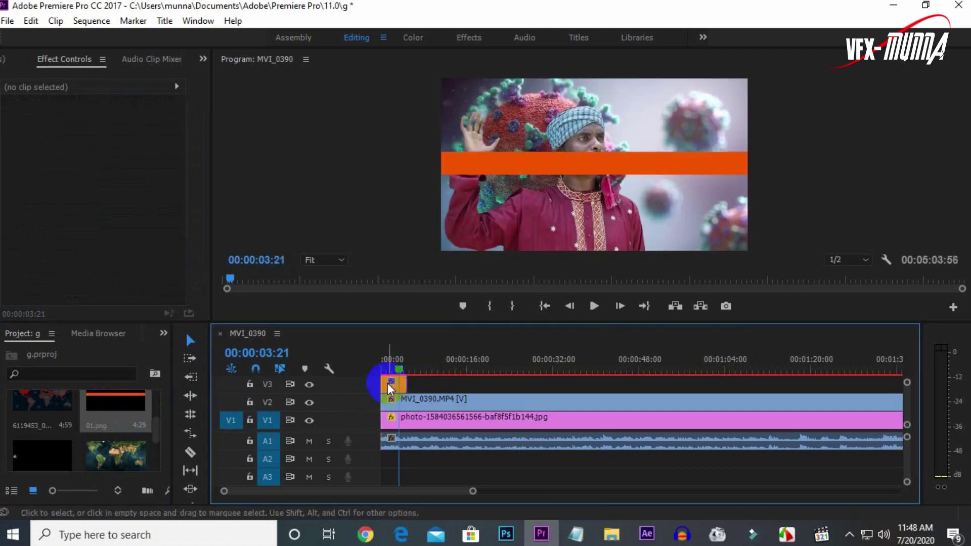
pyautogui.click(571, 275)
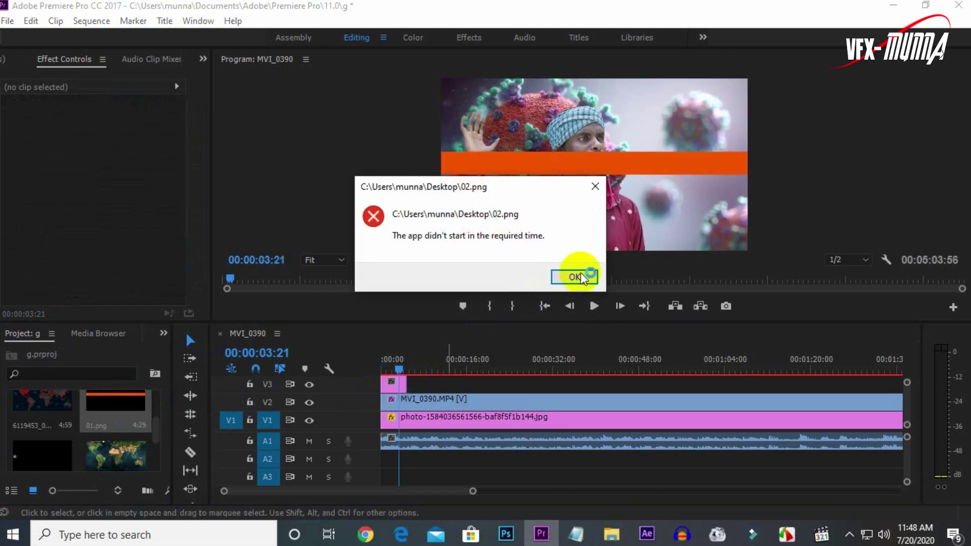
pyautogui.click(397, 384)
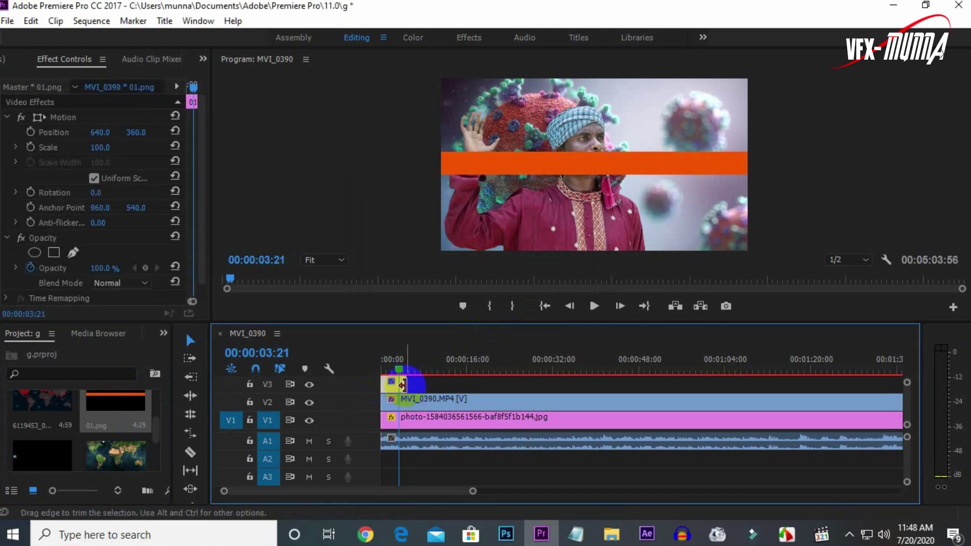
pyautogui.moveTo(403, 385); pyautogui.dragTo(694, 385)
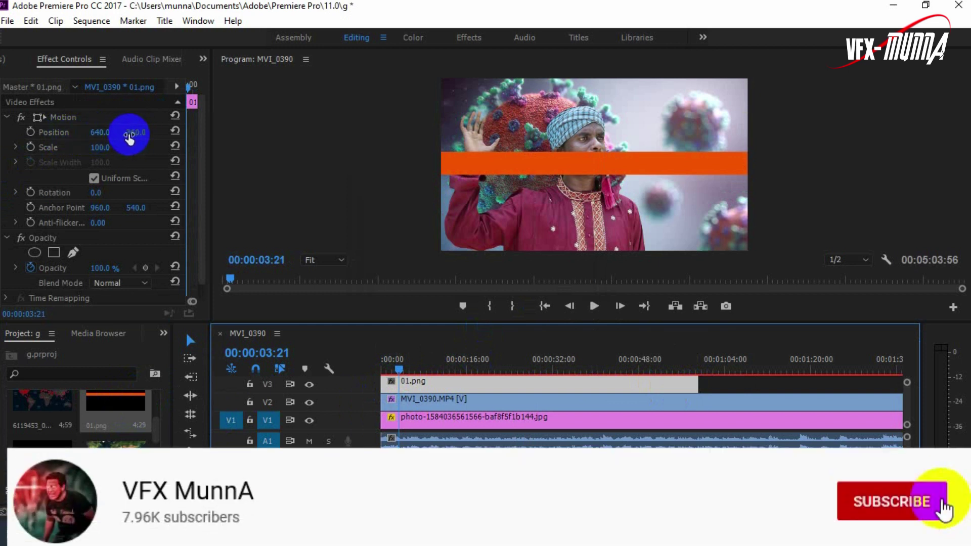
pyautogui.moveTo(138, 140)
pyautogui.mouseDown()
pyautogui.moveTo(187, 90)
pyautogui.moveTo(154, 123)
pyautogui.mouseUp()
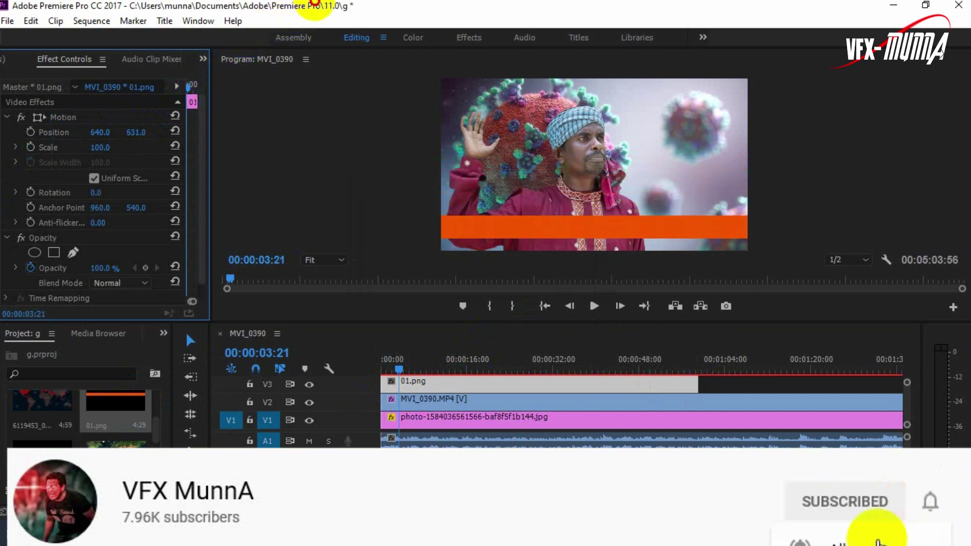
pyautogui.moveTo(154, 122); pyautogui.dragTo(152, 131)
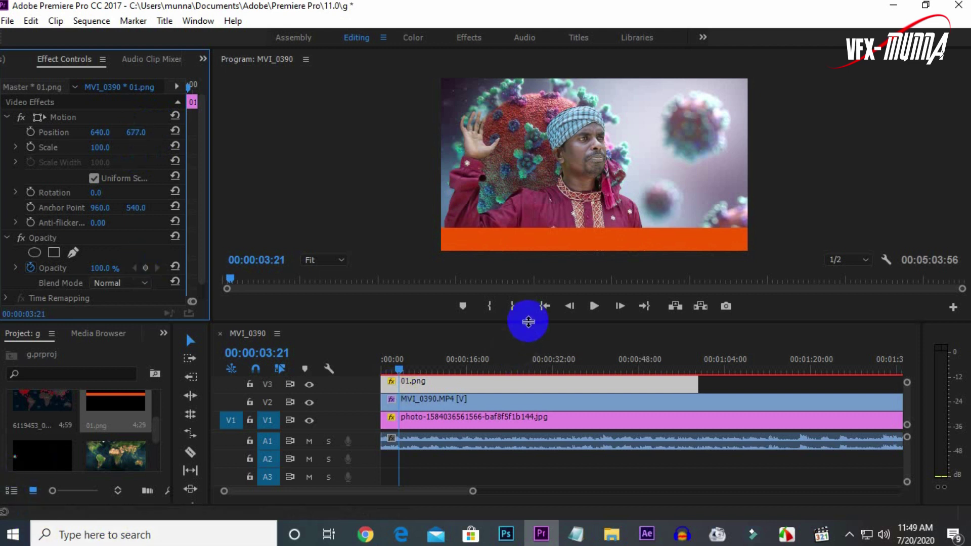
pyautogui.moveTo(529, 322); pyautogui.dragTo(531, 263)
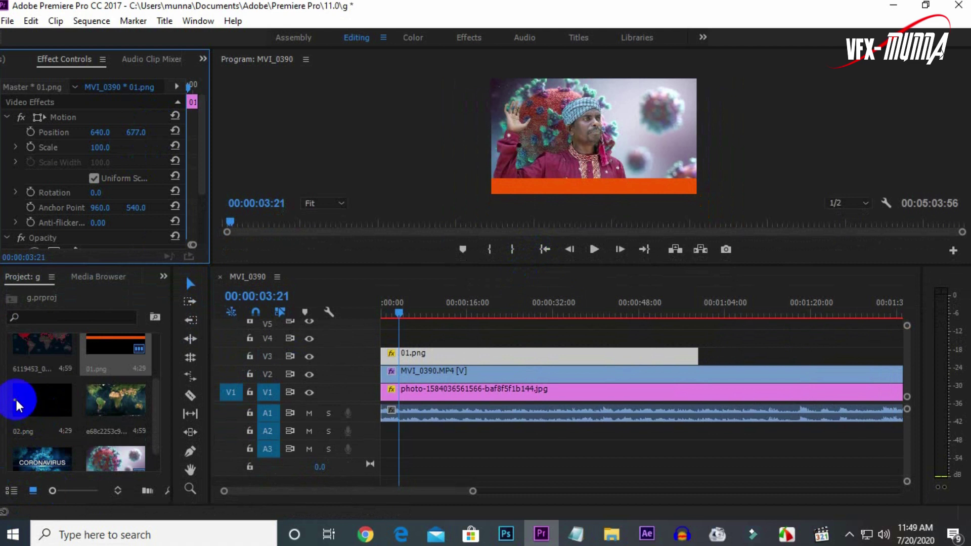
# Step: Place 02.png on track V4 and lengthen it to match 01.png
pyautogui.moveTo(17, 404); pyautogui.dragTo(390, 338)
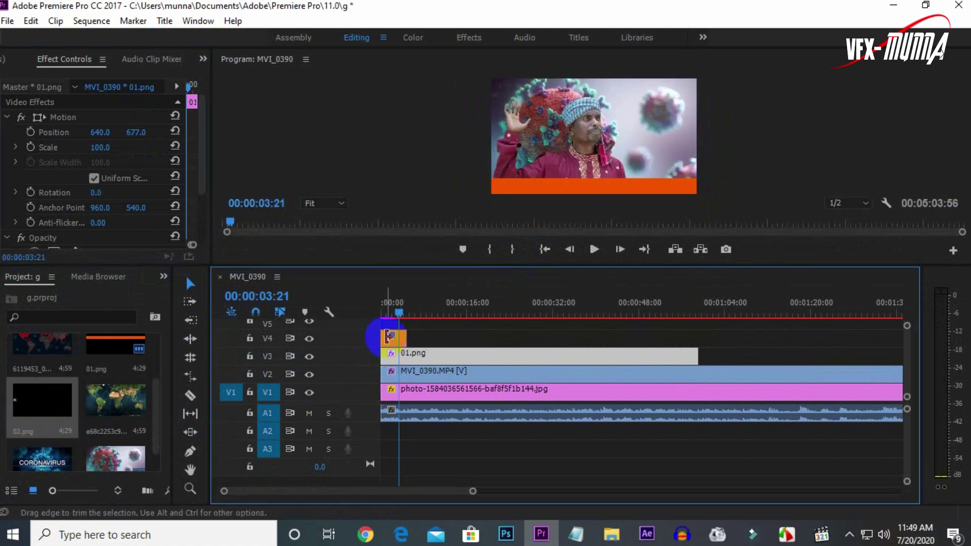
pyautogui.moveTo(406, 338); pyautogui.dragTo(698, 339)
pyautogui.moveTo(492, 342); pyautogui.dragTo(440, 350)
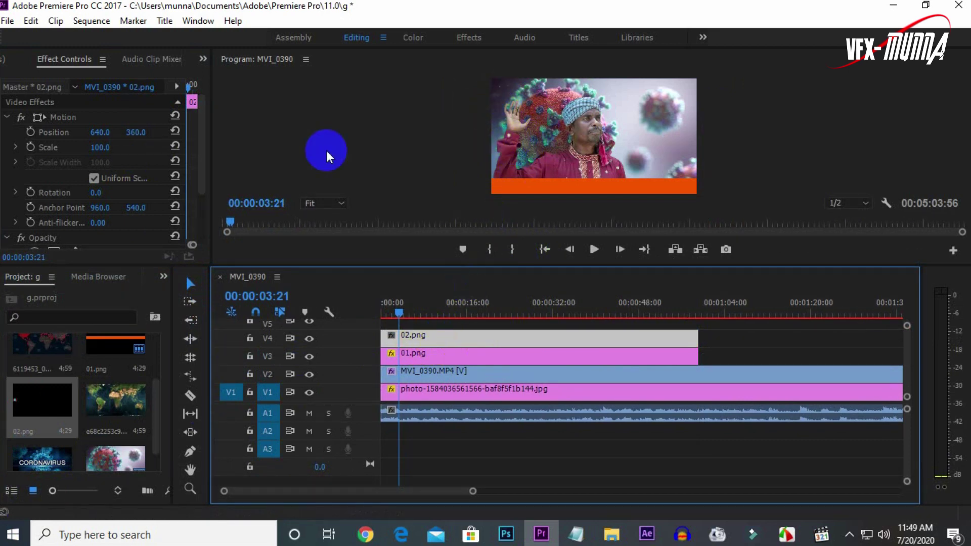
# Step: Move the logo block to Position 961, 678 at the orange bar's left end
pyautogui.moveTo(99, 133)
pyautogui.mouseDown()
pyautogui.moveTo(305, 123)
pyautogui.moveTo(108, 131)
pyautogui.mouseUp()
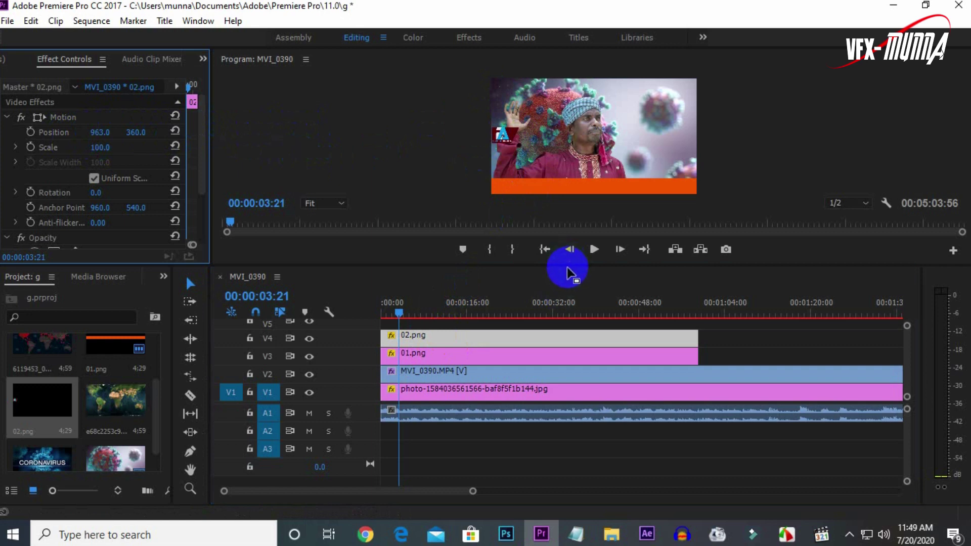
pyautogui.click(566, 319)
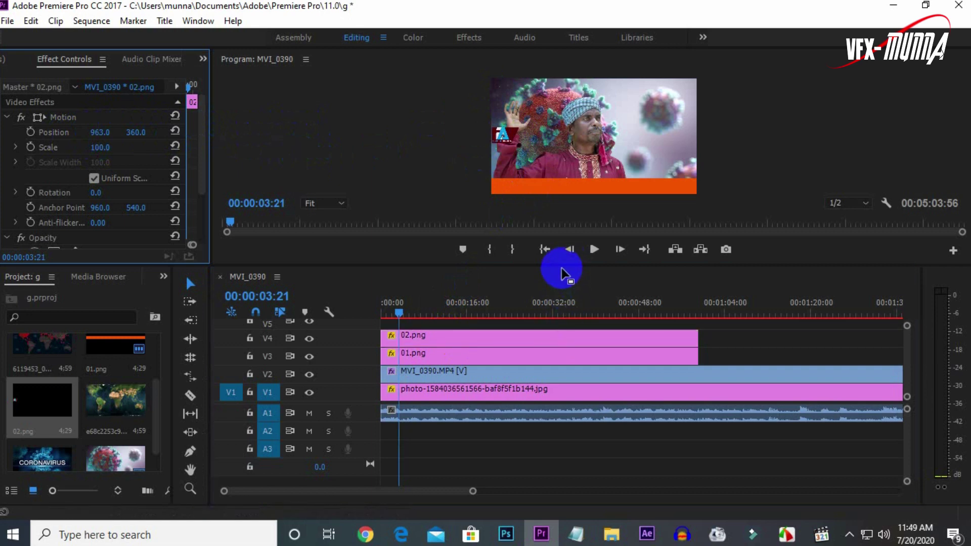
pyautogui.moveTo(562, 264); pyautogui.dragTo(541, 405)
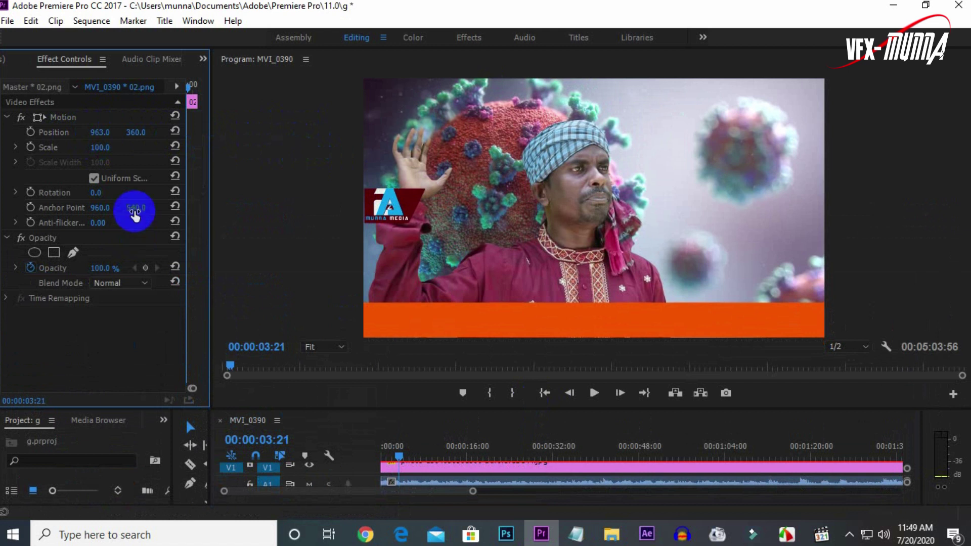
pyautogui.moveTo(133, 138); pyautogui.dragTo(133, 140)
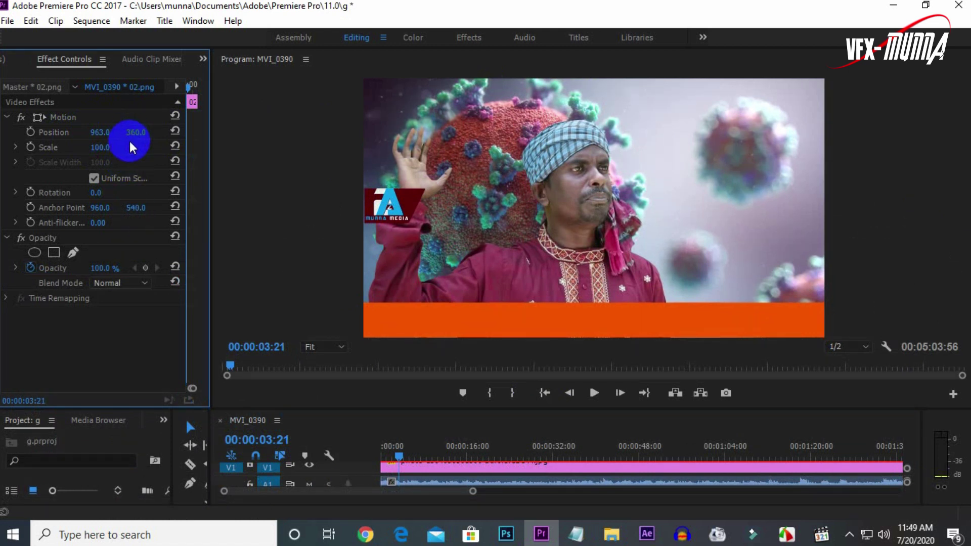
pyautogui.moveTo(133, 147)
pyautogui.mouseDown()
pyautogui.moveTo(153, 109)
pyautogui.moveTo(201, 70)
pyautogui.mouseUp()
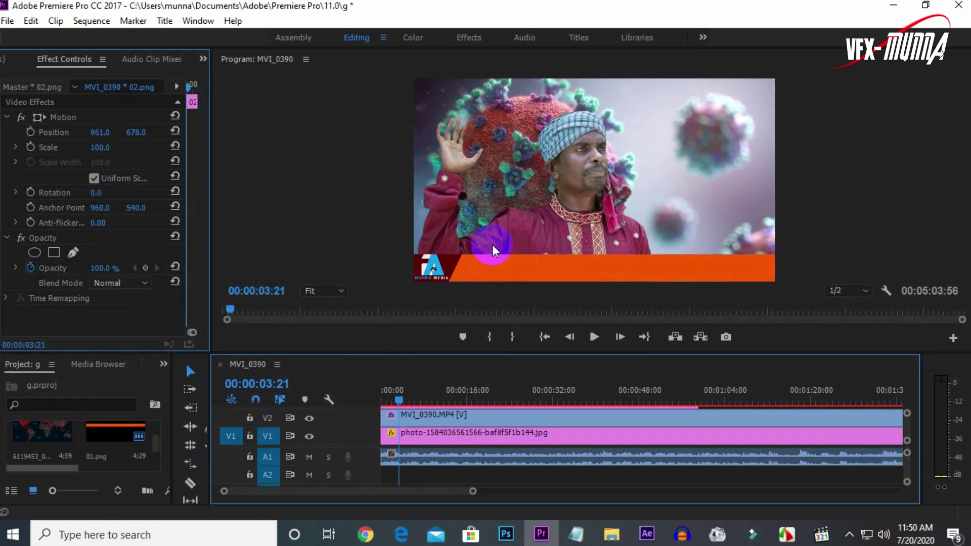
# Step: Create a new 1280 × 720 title named bk from the File > New menu
pyautogui.click(10, 22)
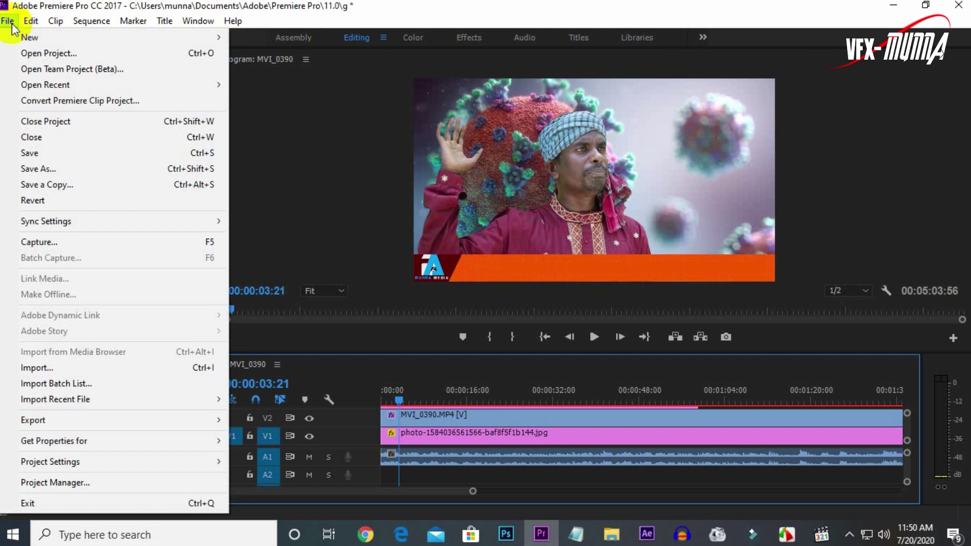
pyautogui.moveTo(50, 37)
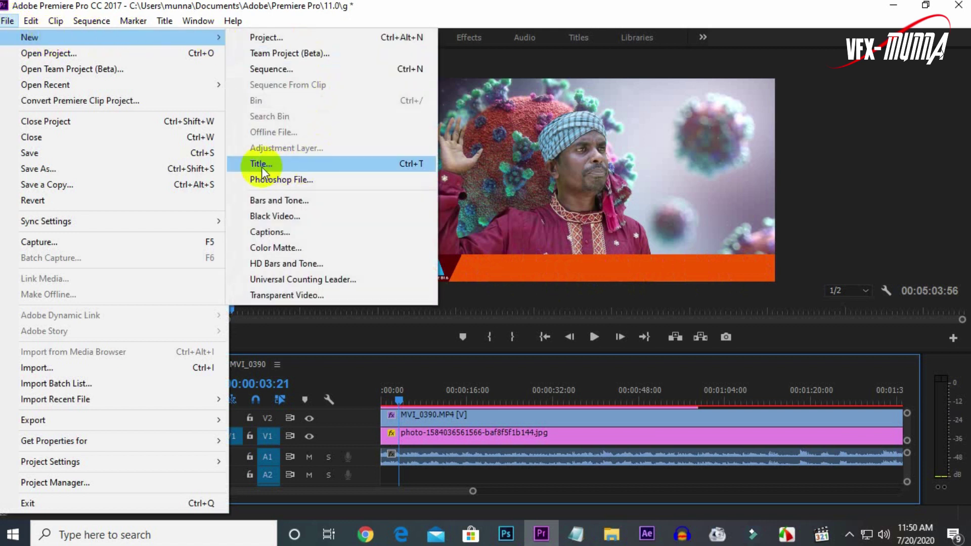
pyautogui.click(299, 166)
pyautogui.write('bk')
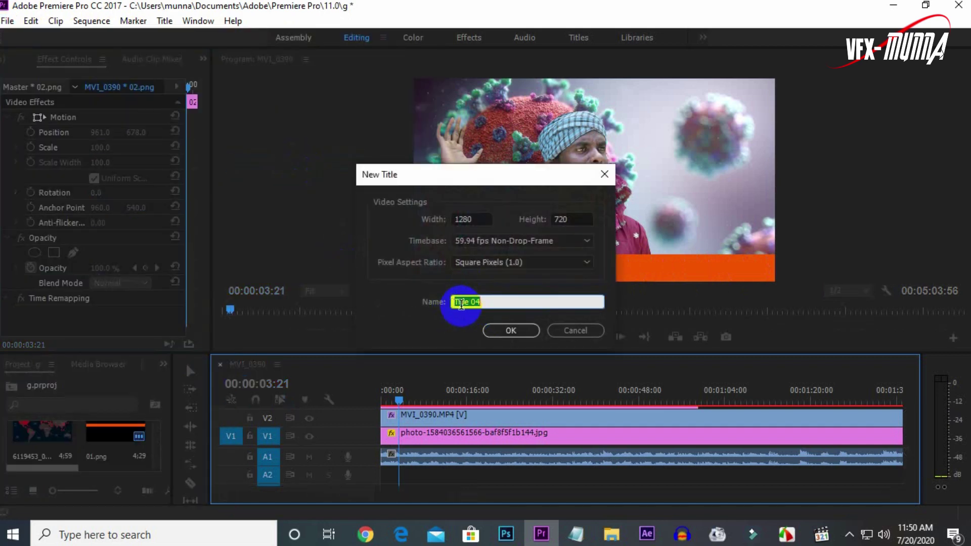
pyautogui.click(510, 331)
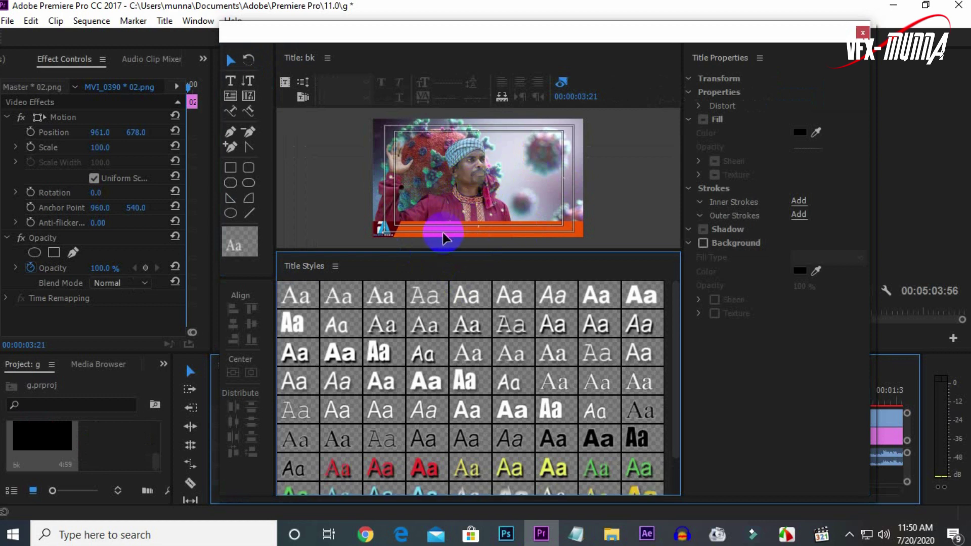
# Step: Copy the news line from Notepad and paste it as text into the bk title
pyautogui.click(232, 81)
pyautogui.click(426, 226)
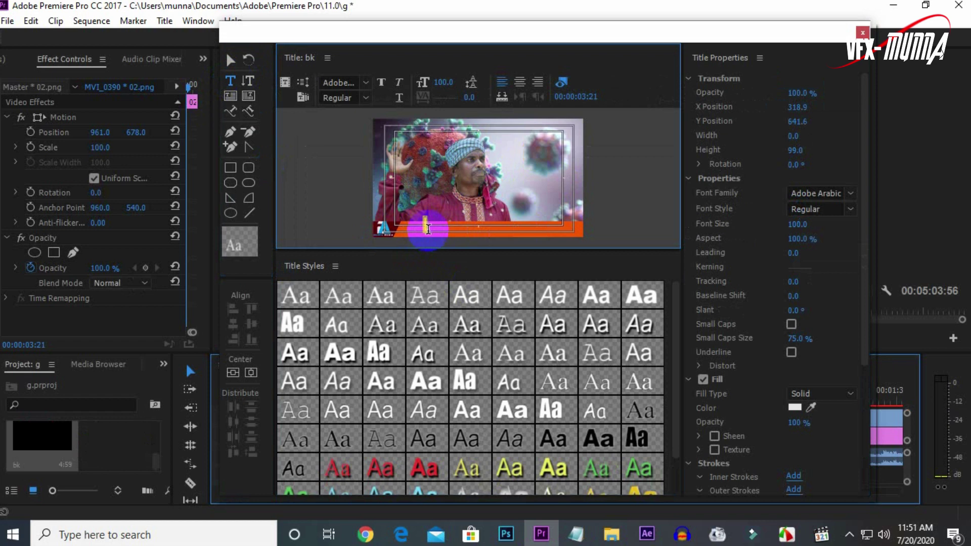
pyautogui.click(576, 535)
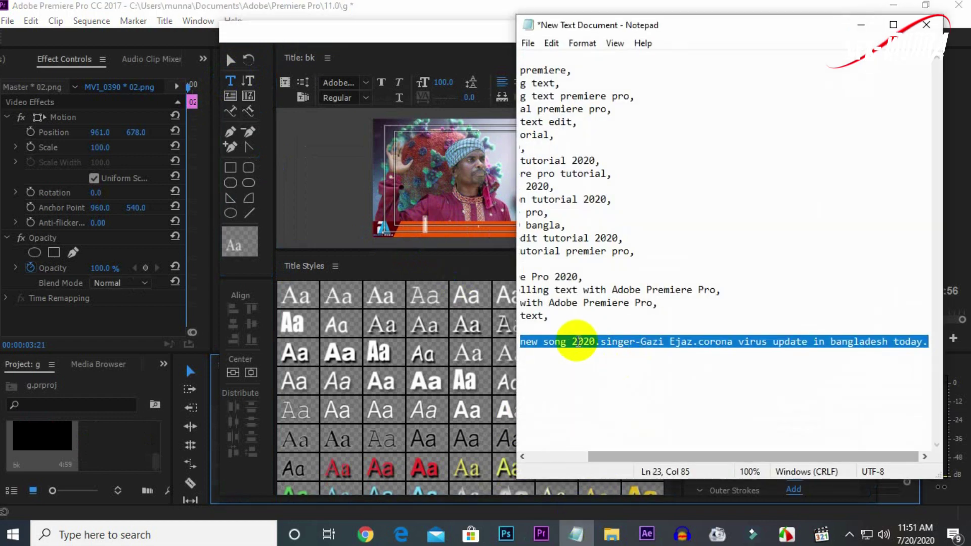
pyautogui.rightClick(610, 342)
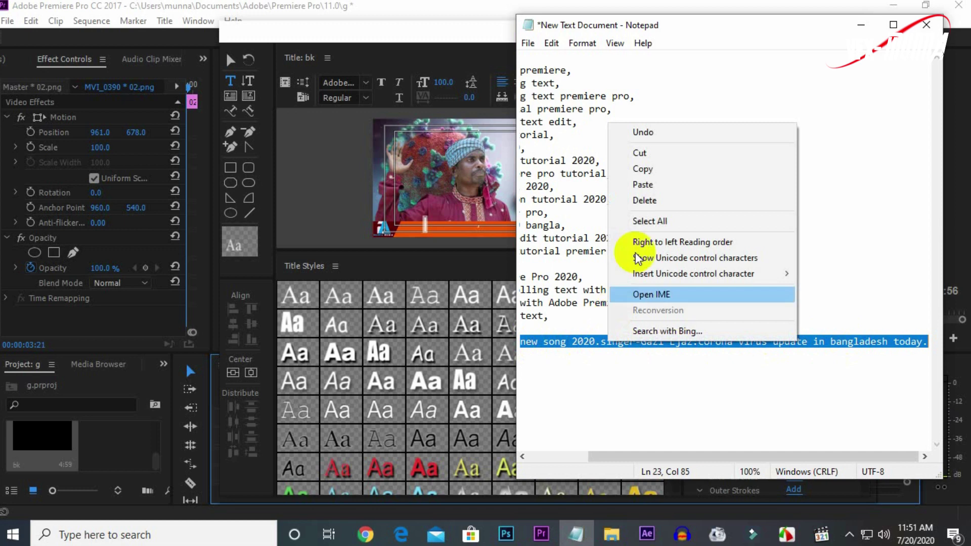
pyautogui.click(654, 170)
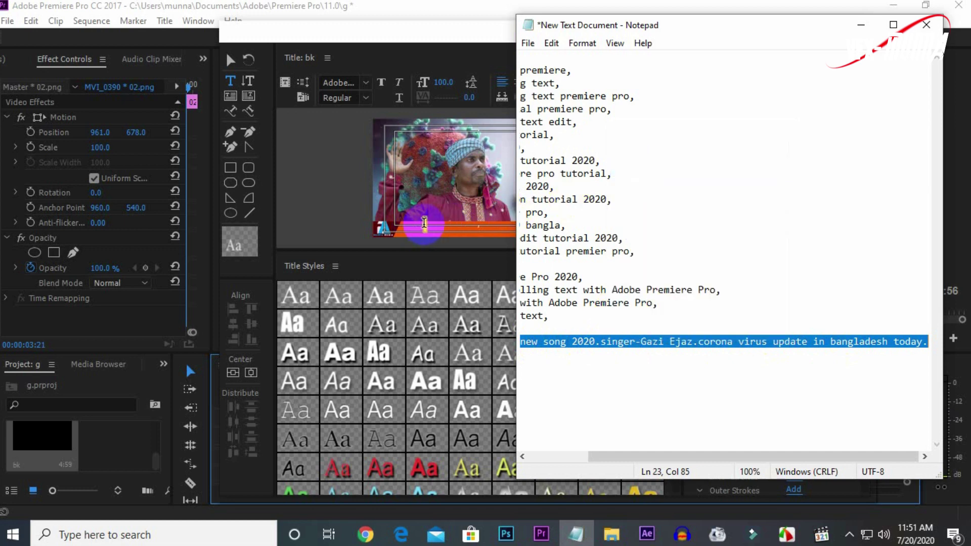
pyautogui.click(425, 222)
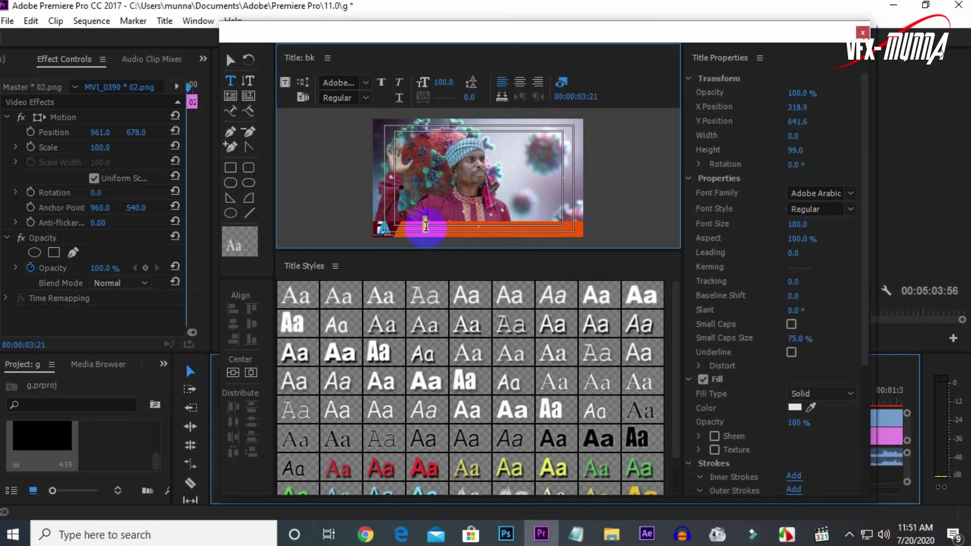
pyautogui.rightClick(426, 226)
pyautogui.click(458, 236)
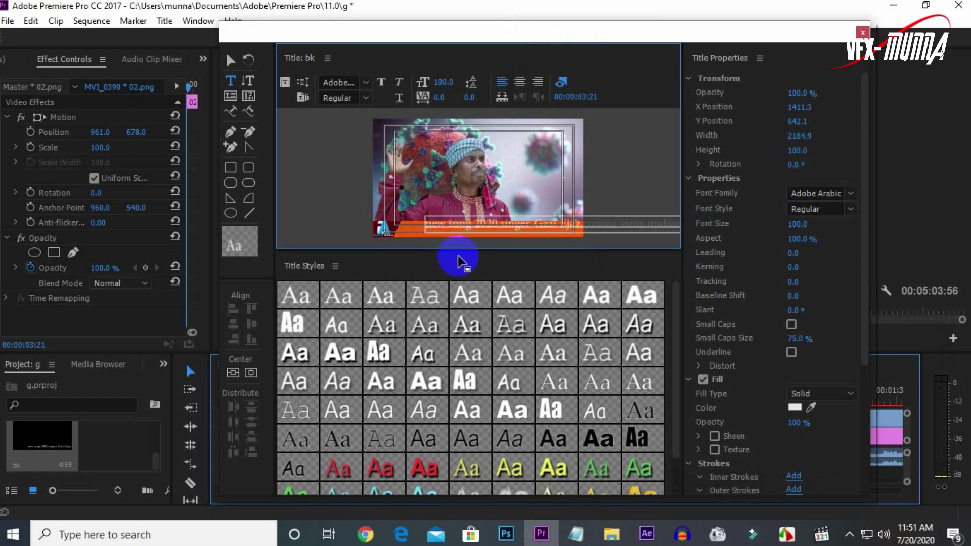
# Step: Move the pasted text down onto the orange bar at 1272.7, 663.9
pyautogui.moveTo(459, 250); pyautogui.dragTo(469, 322)
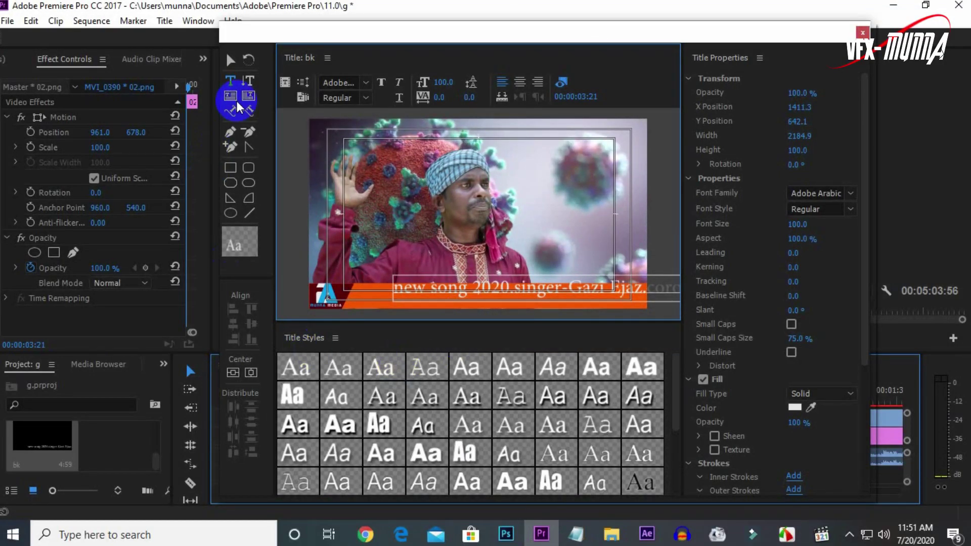
pyautogui.click(232, 60)
pyautogui.click(232, 60)
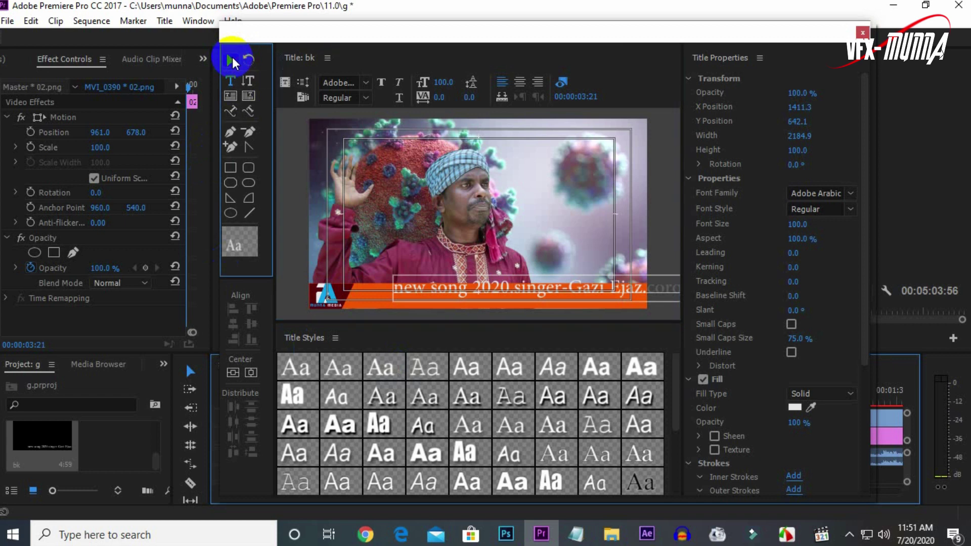
pyautogui.click(534, 292)
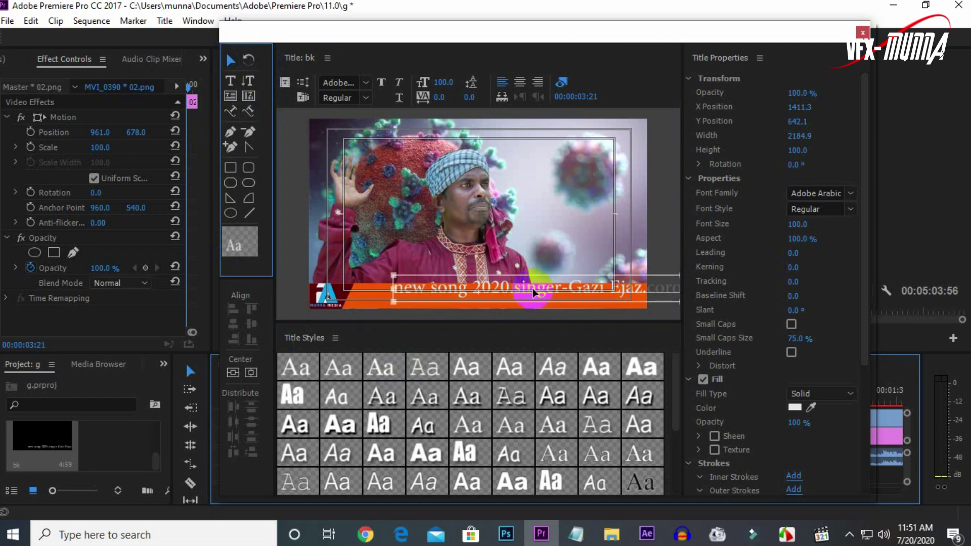
pyautogui.moveTo(555, 289); pyautogui.dragTo(517, 296)
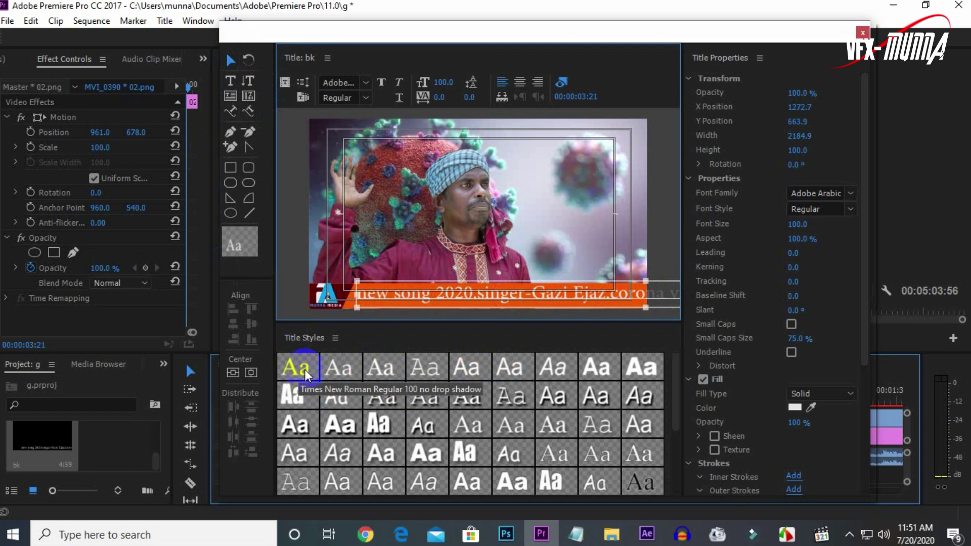
# Step: Compare Palatino, Arial and Arial Black title styles, then apply Impact Regular to the text
pyautogui.click(306, 374)
pyautogui.click(382, 373)
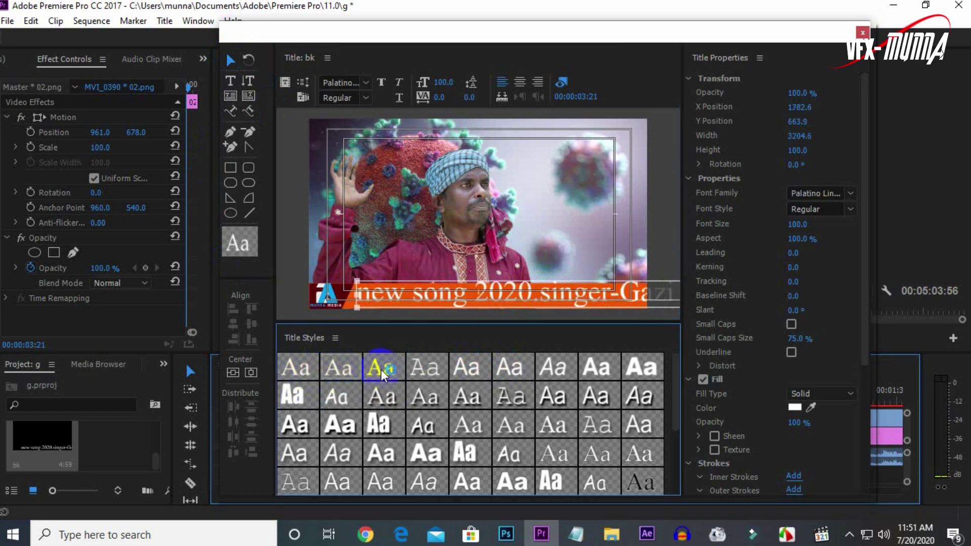
pyautogui.click(424, 375)
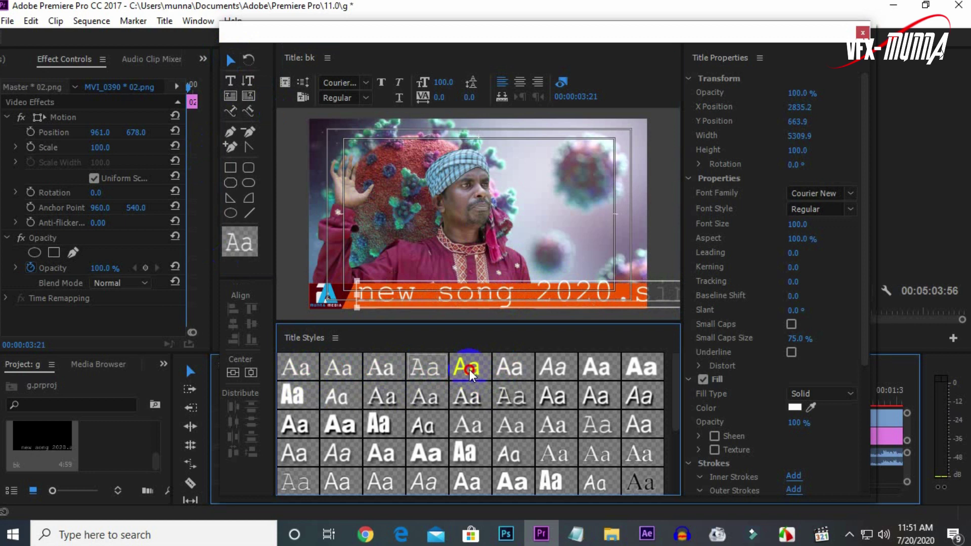
pyautogui.click(508, 368)
pyautogui.click(340, 425)
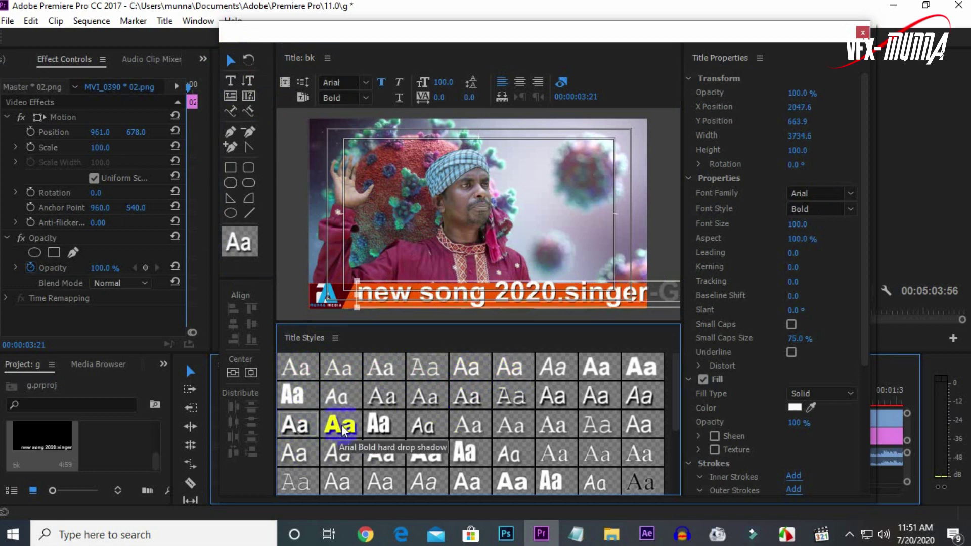
pyautogui.click(377, 428)
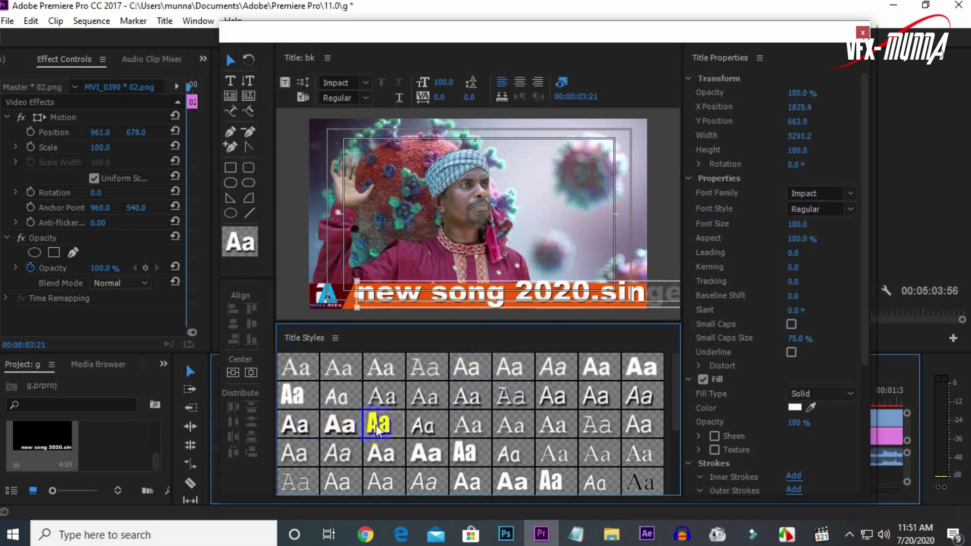
pyautogui.click(340, 425)
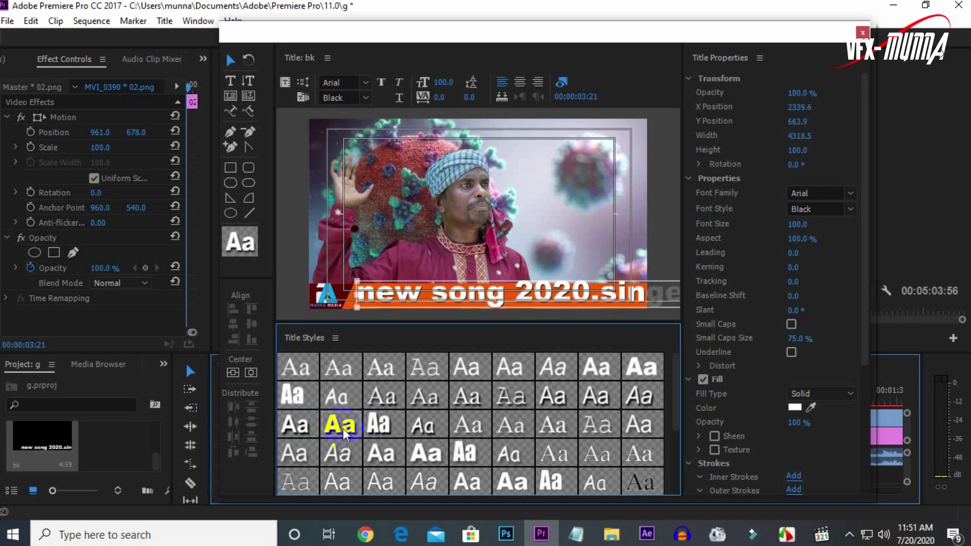
pyautogui.click(384, 428)
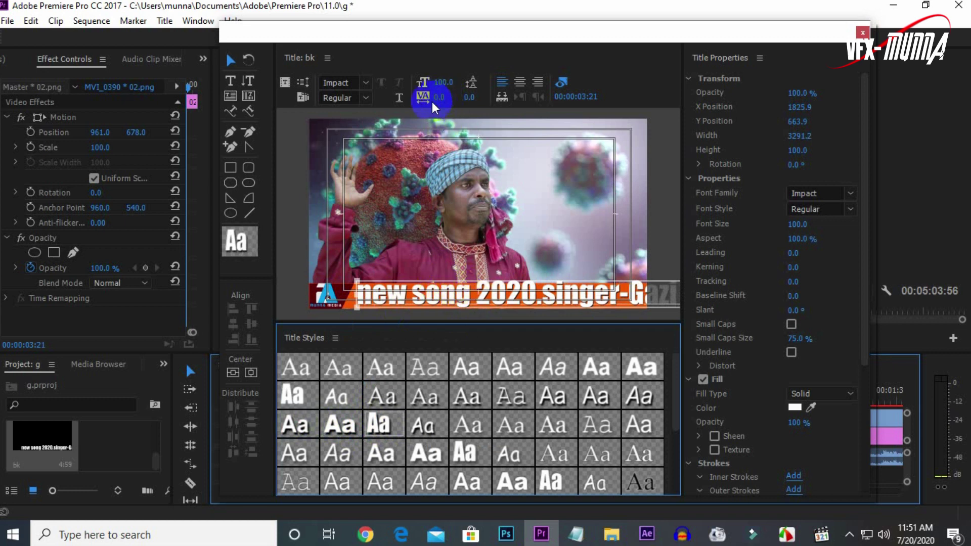
pyautogui.click(442, 82)
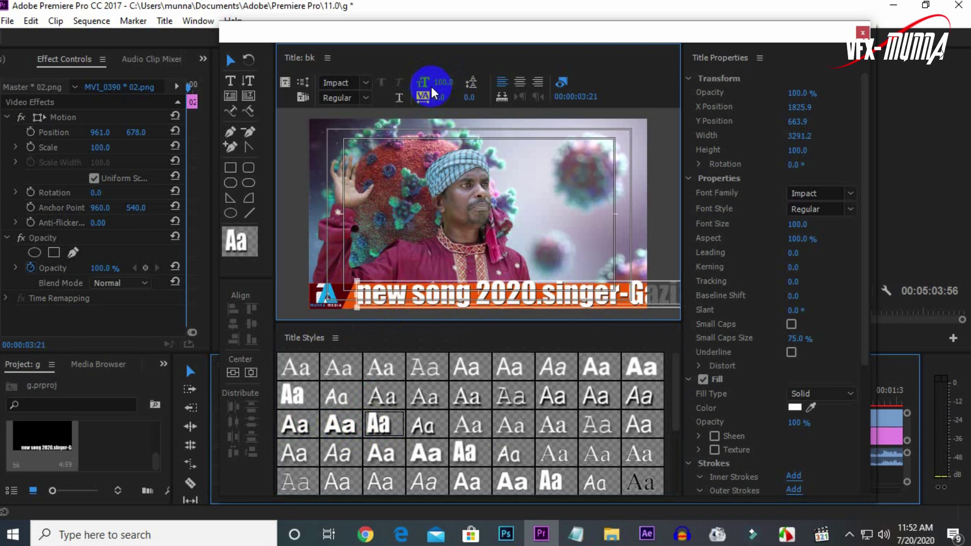
# Step: Reduce the font size to 78 and nudge the text to X 1474.7, Y 669.2
pyautogui.moveTo(446, 83); pyautogui.dragTo(437, 81)
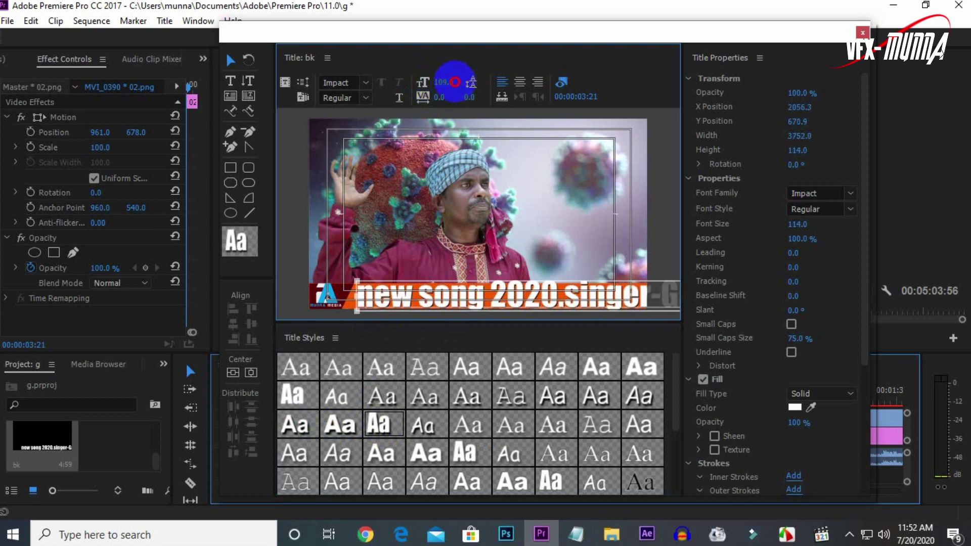
pyautogui.moveTo(437, 81); pyautogui.dragTo(435, 81)
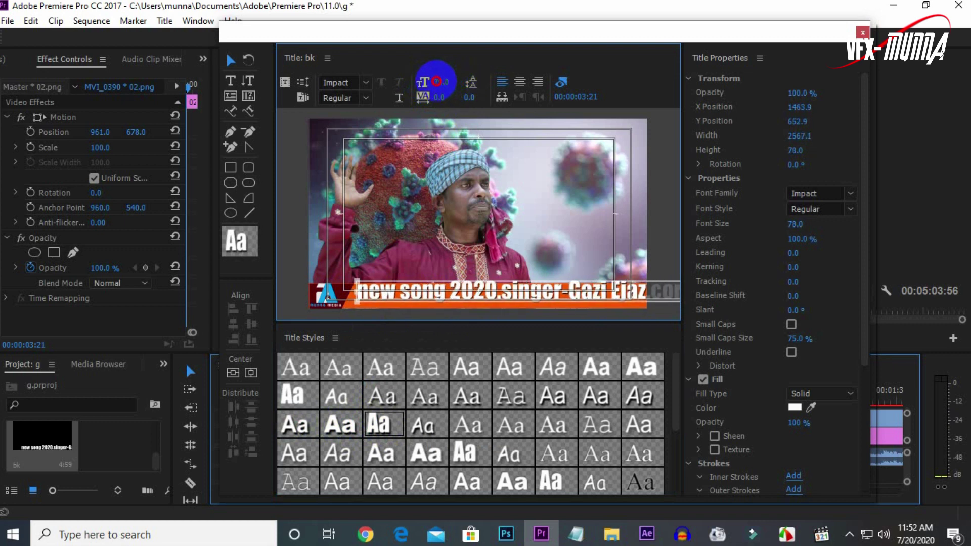
pyautogui.click(230, 62)
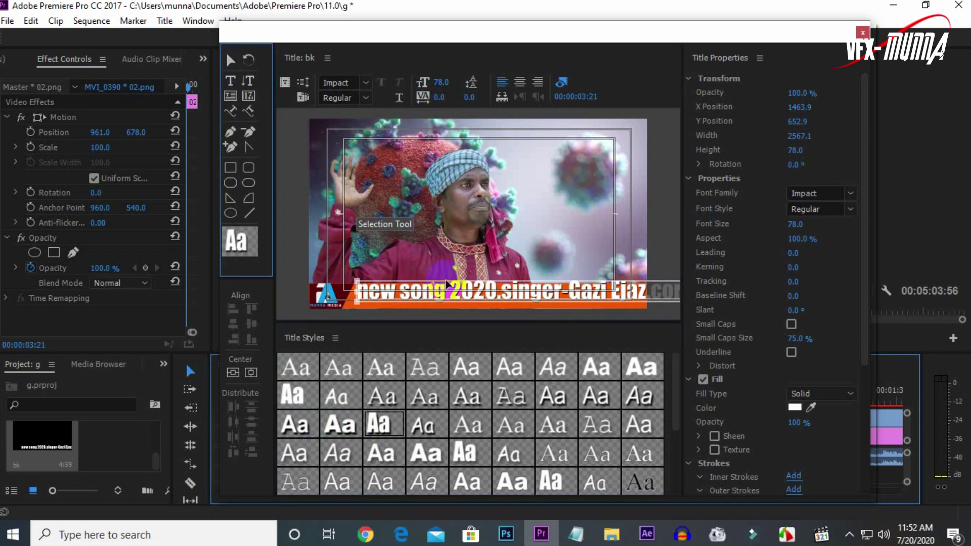
pyautogui.moveTo(489, 291); pyautogui.dragTo(489, 294)
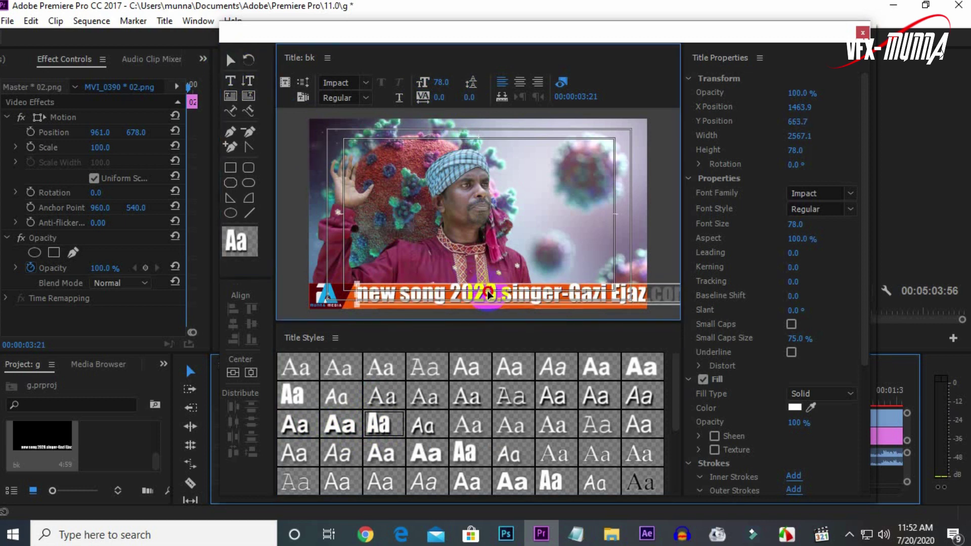
pyautogui.doubleClick(447, 297)
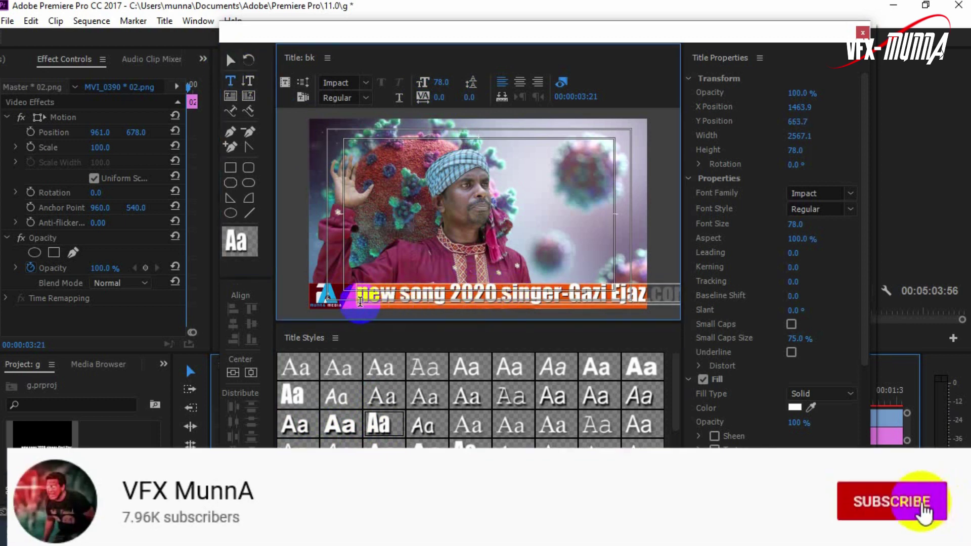
pyautogui.click(231, 60)
pyautogui.click(454, 298)
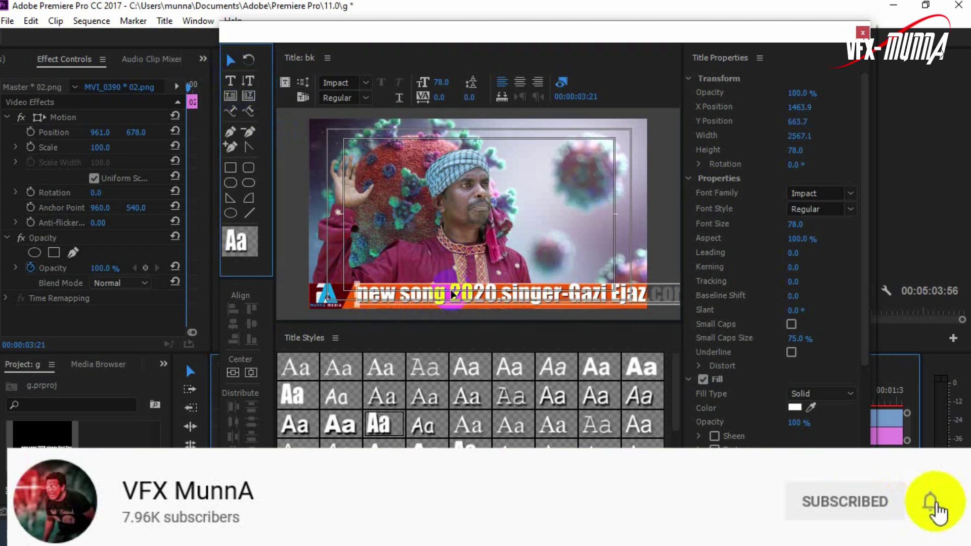
pyautogui.moveTo(454, 299); pyautogui.dragTo(455, 299)
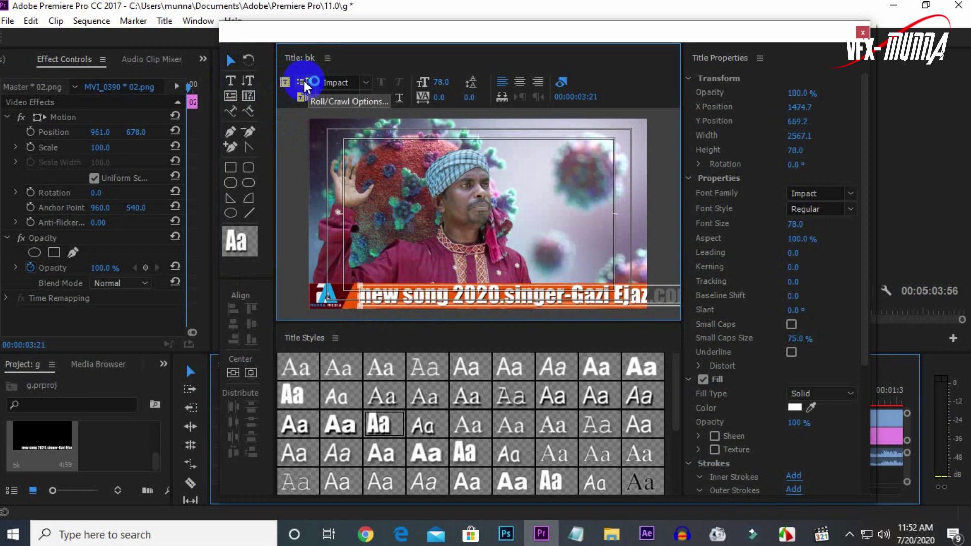
# Step: Set the bk title to Crawl Left, starting and ending off screen
pyautogui.click(305, 85)
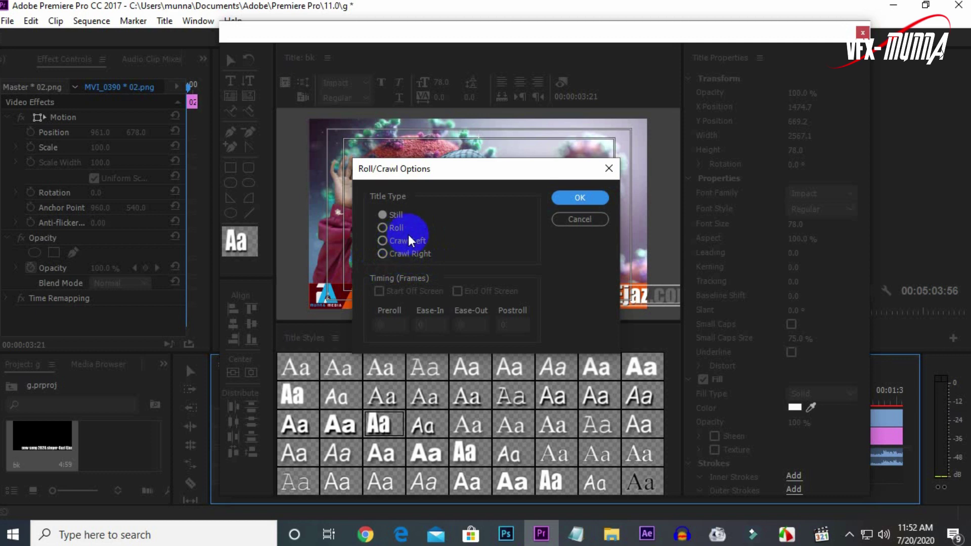
pyautogui.click(383, 241)
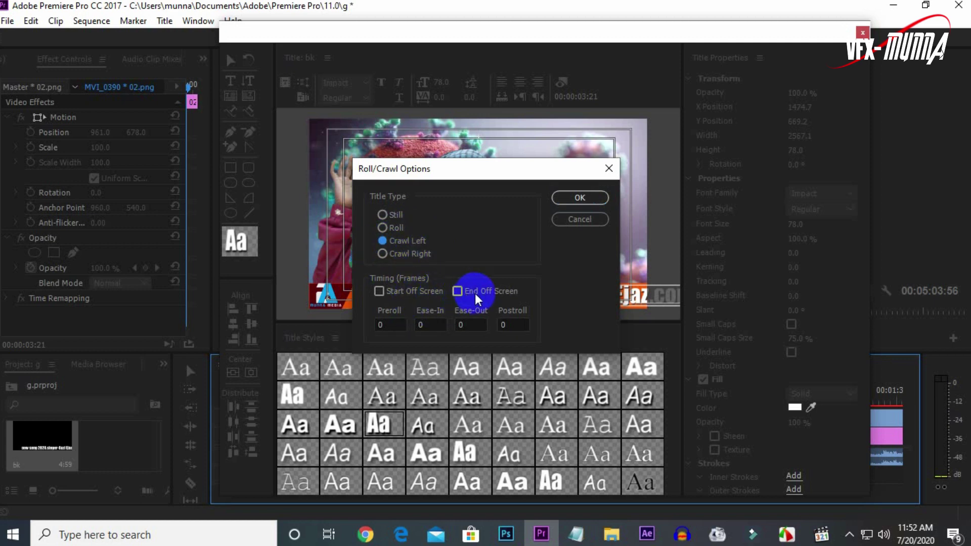
pyautogui.click(379, 292)
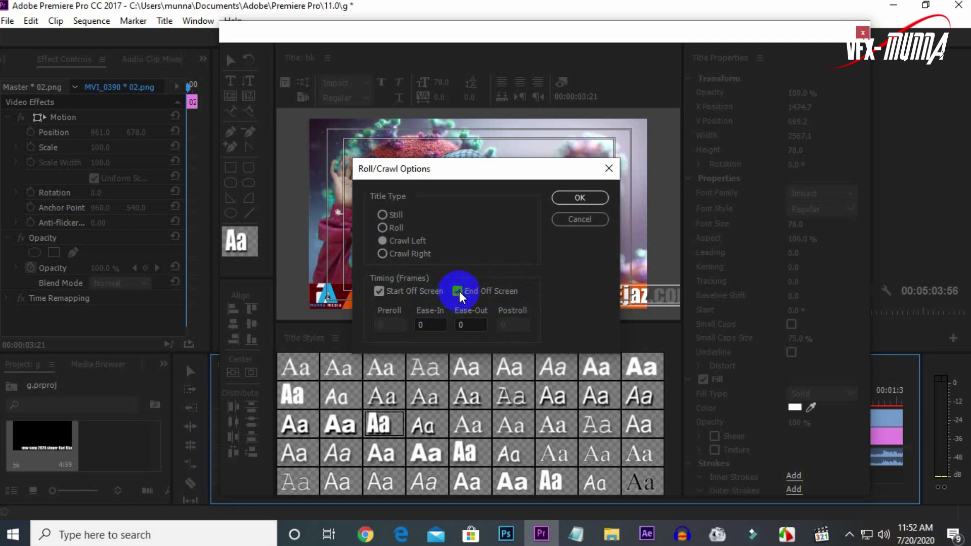
pyautogui.click(579, 198)
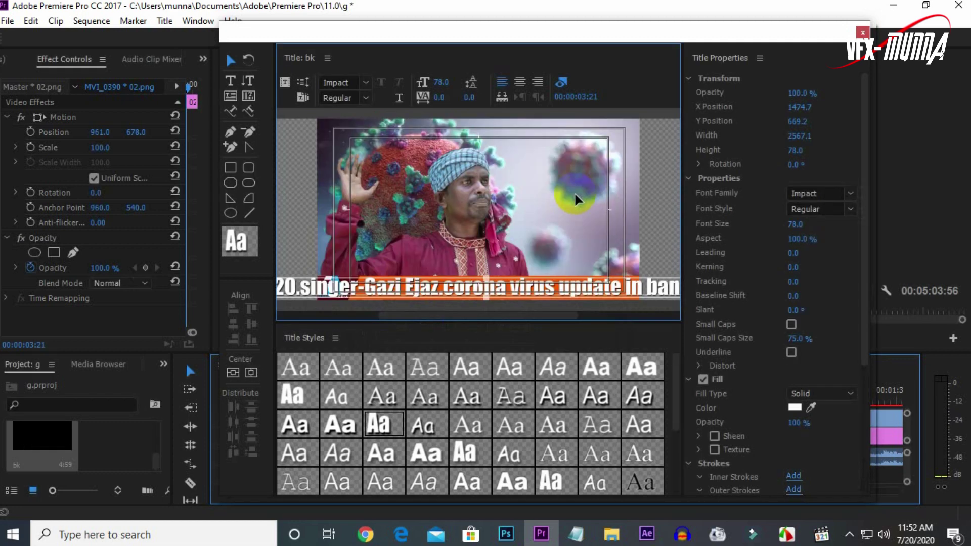
pyautogui.click(435, 290)
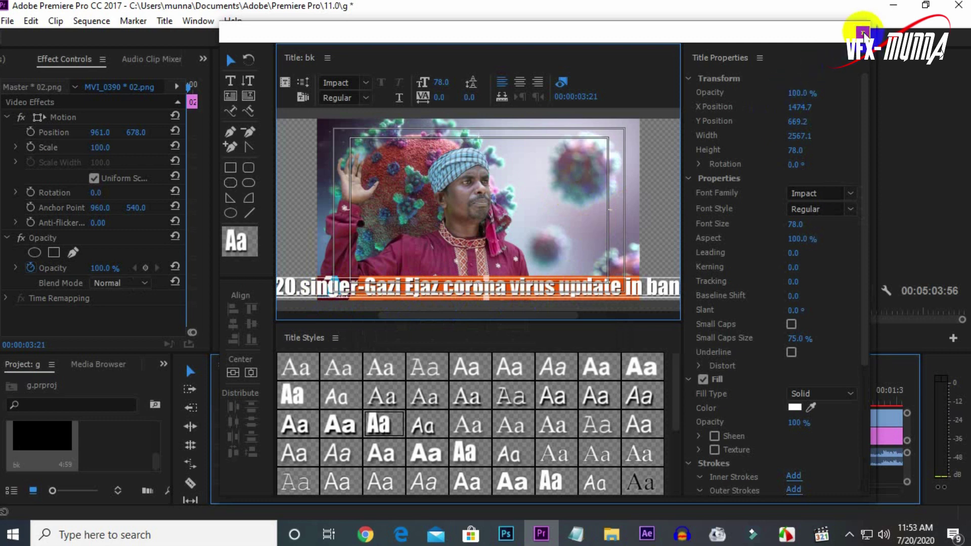
# Step: Close the Title designer and enlarge the timeline to reveal the upper video tracks
pyautogui.click(863, 32)
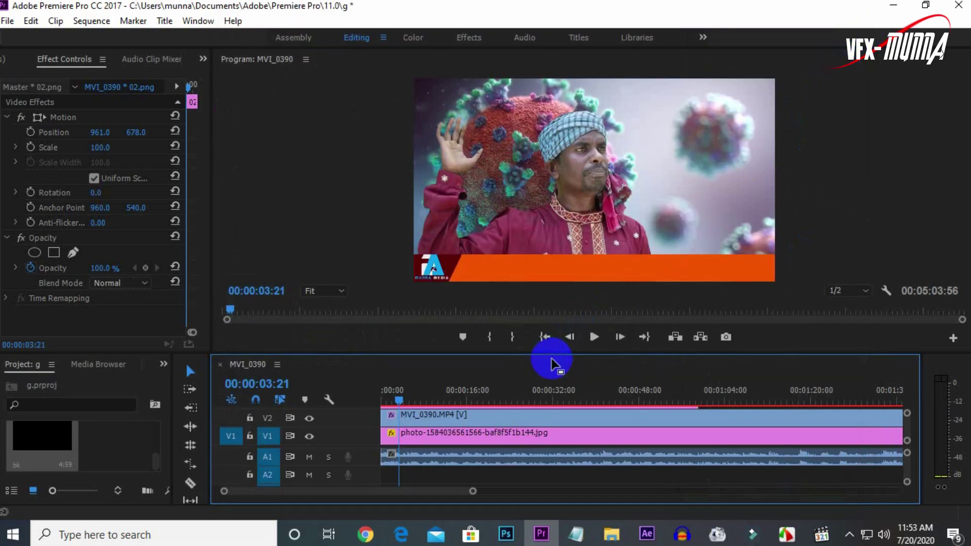
pyautogui.click(526, 417)
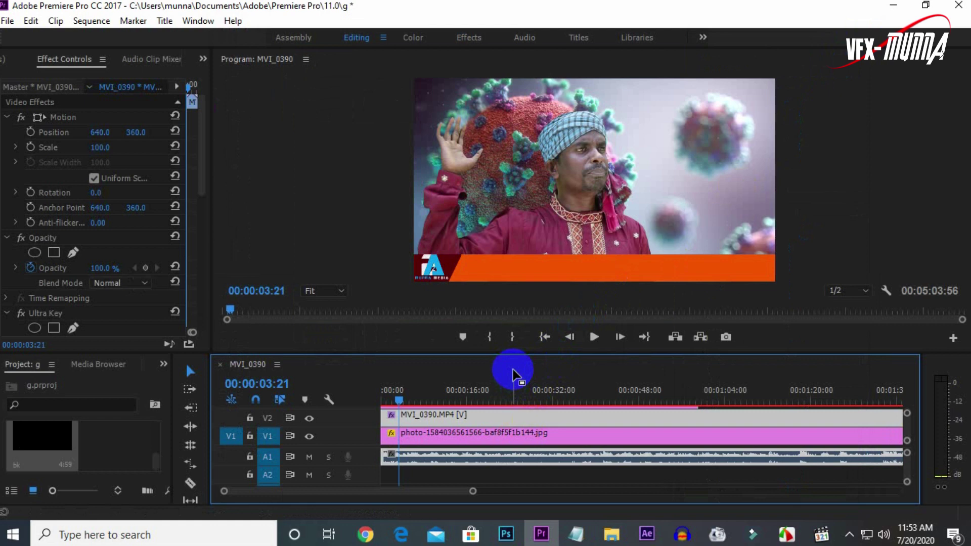
pyautogui.click(516, 344)
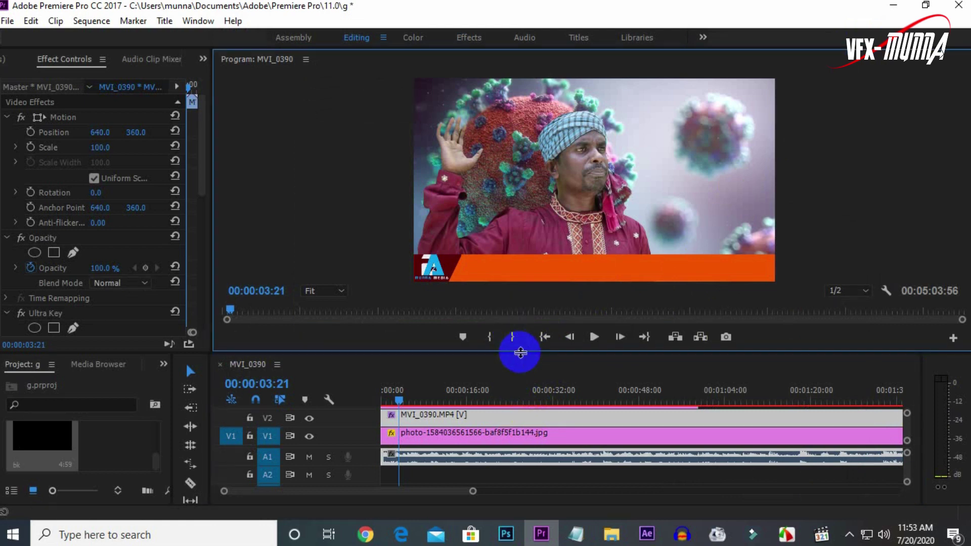
pyautogui.moveTo(521, 353); pyautogui.dragTo(519, 247)
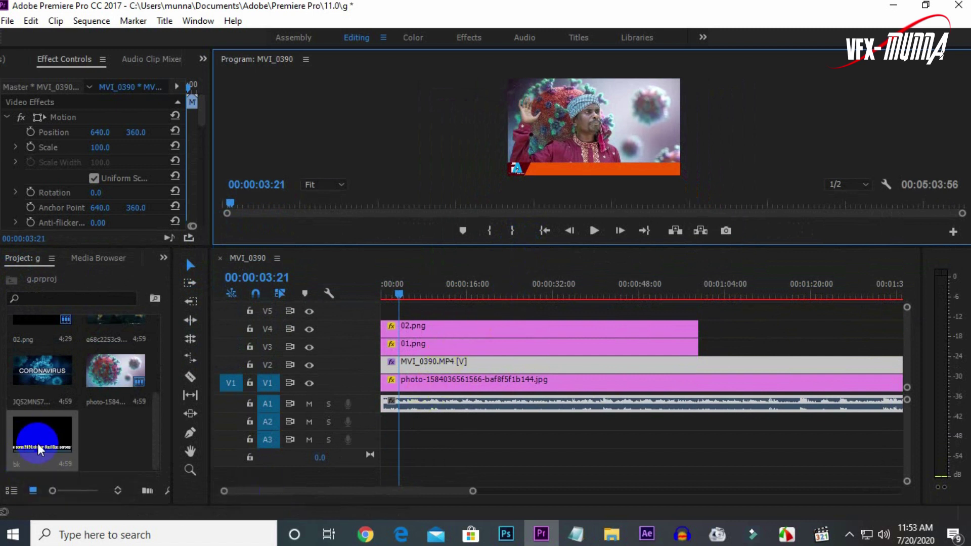
# Step: Place the bk title at the start of track V5 and return to the sequence start
pyautogui.moveTo(18, 450); pyautogui.dragTo(403, 313)
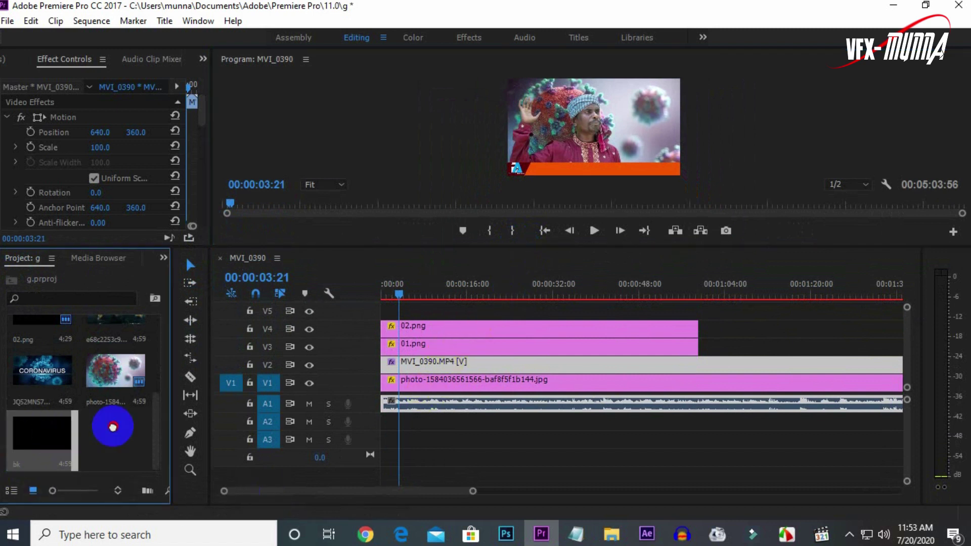
pyautogui.moveTo(403, 315); pyautogui.dragTo(388, 314)
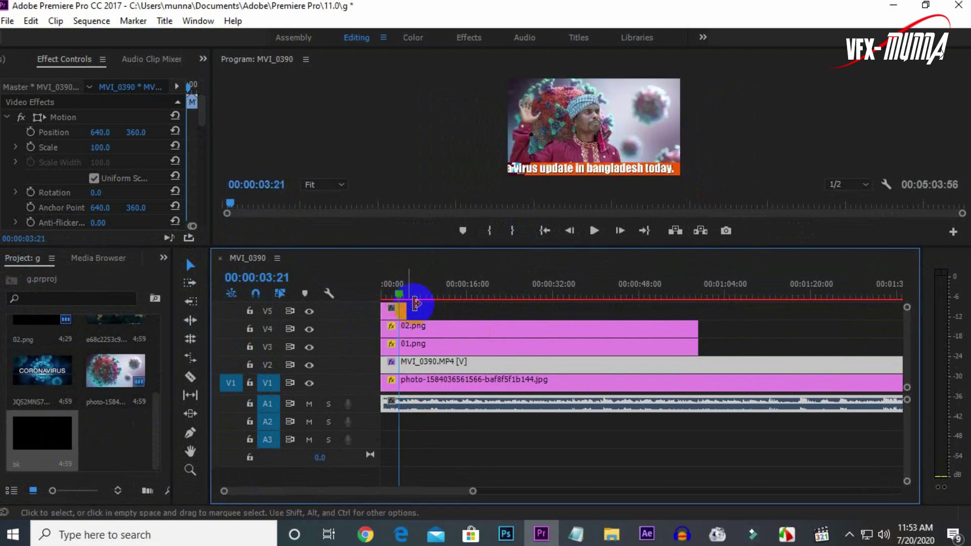
pyautogui.click(396, 314)
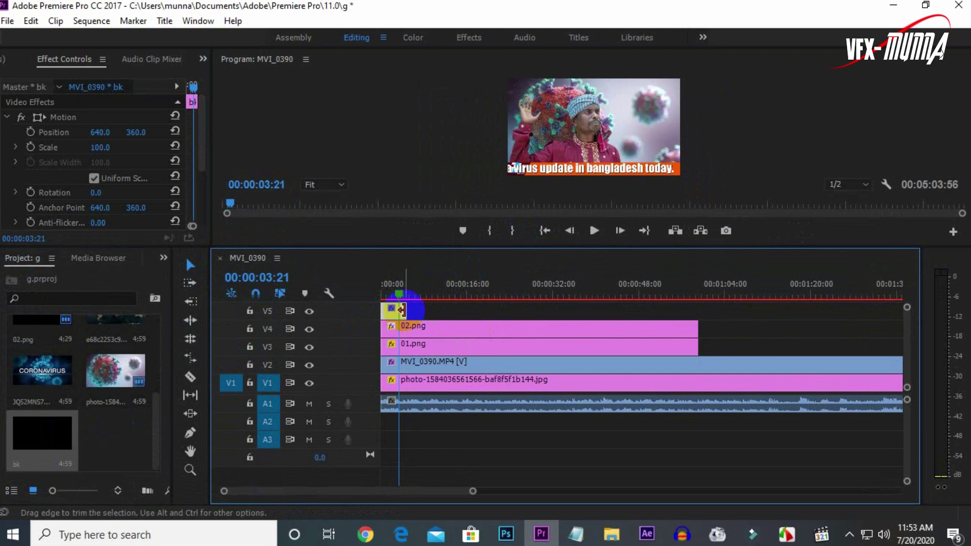
pyautogui.click(380, 295)
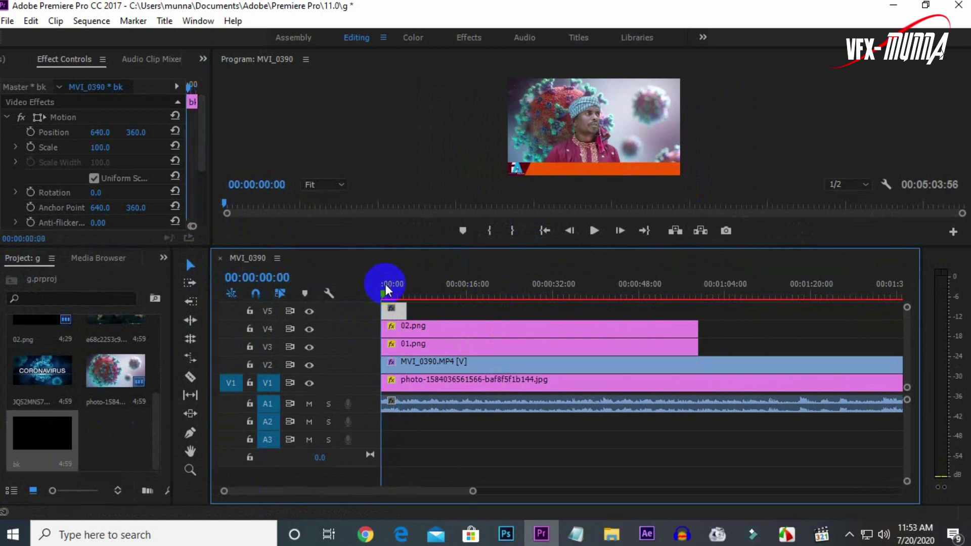
pyautogui.moveTo(514, 248); pyautogui.dragTo(518, 298)
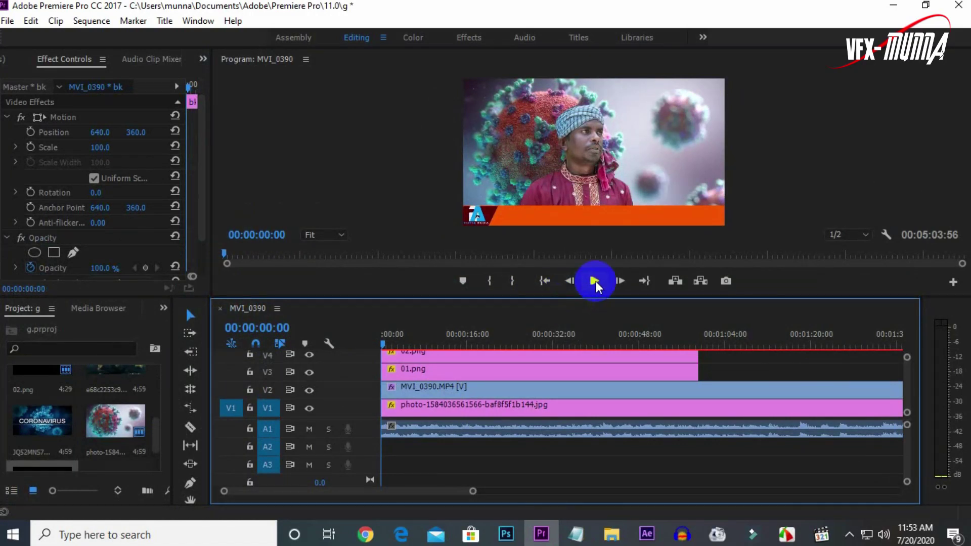
pyautogui.click(595, 282)
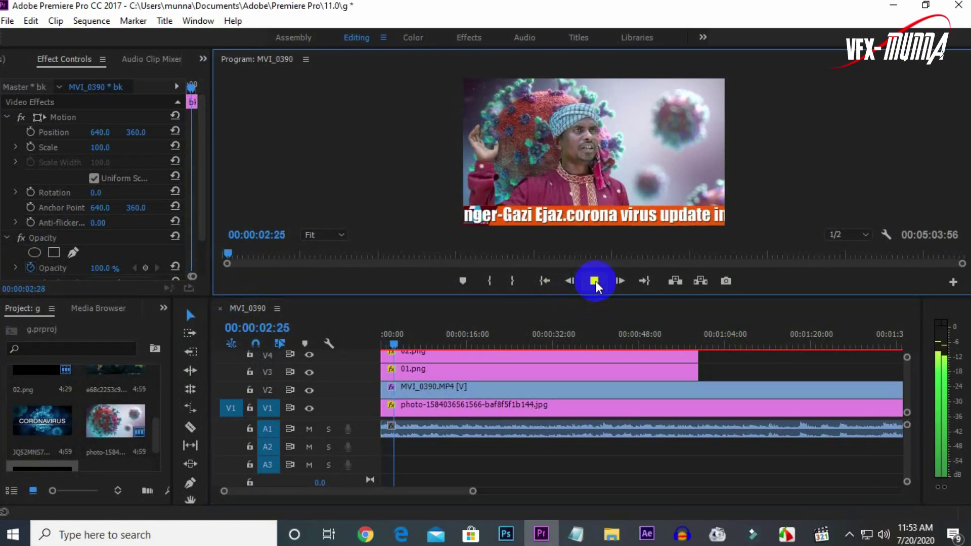
pyautogui.click(595, 281)
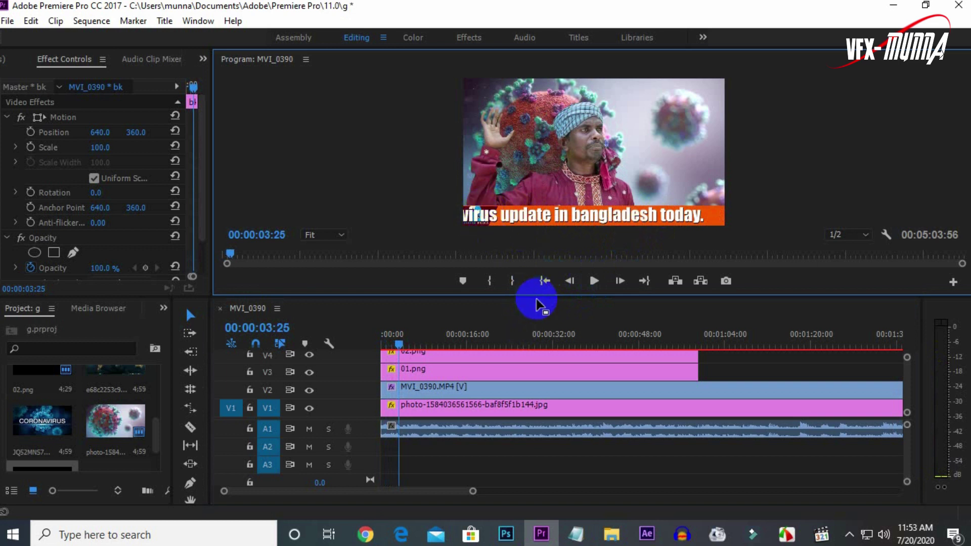
# Step: Move 02.png up to track V6 and the bk title down to track V4
pyautogui.moveTo(537, 296); pyautogui.dragTo(534, 244)
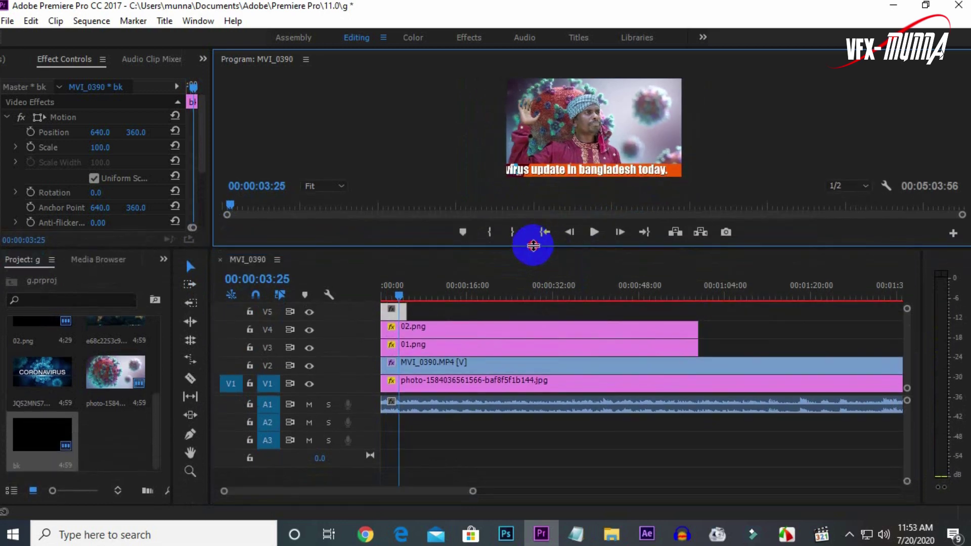
pyautogui.click(435, 330)
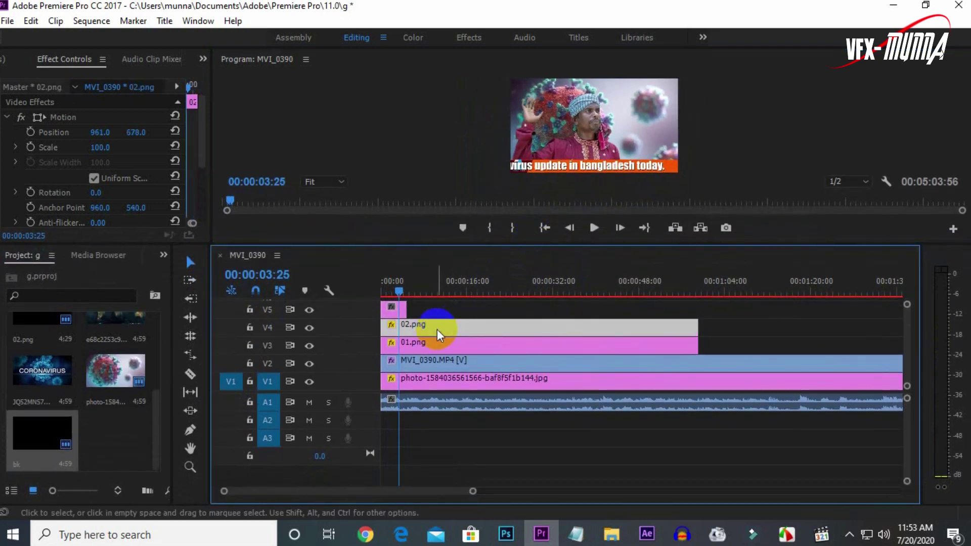
pyautogui.click(394, 310)
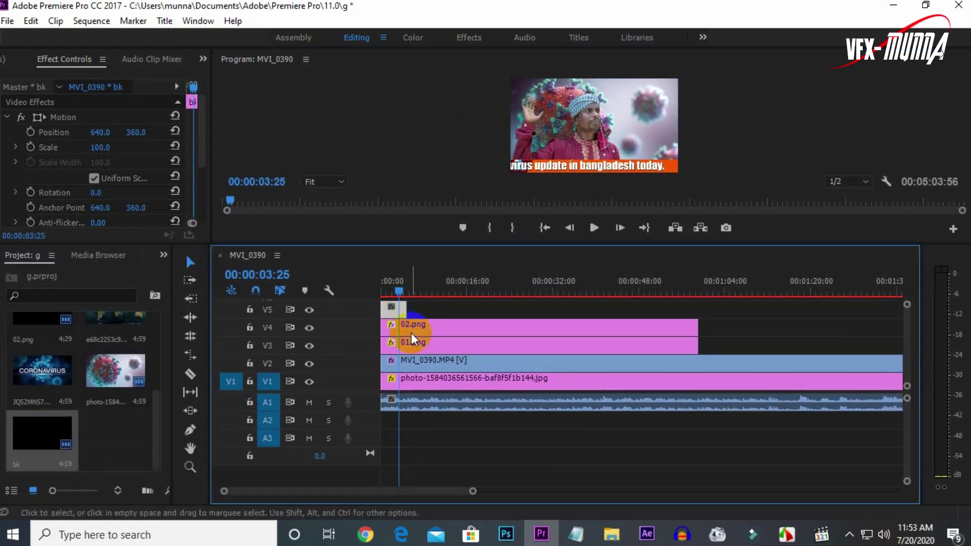
pyautogui.moveTo(413, 339); pyautogui.dragTo(420, 222)
pyautogui.click(406, 321)
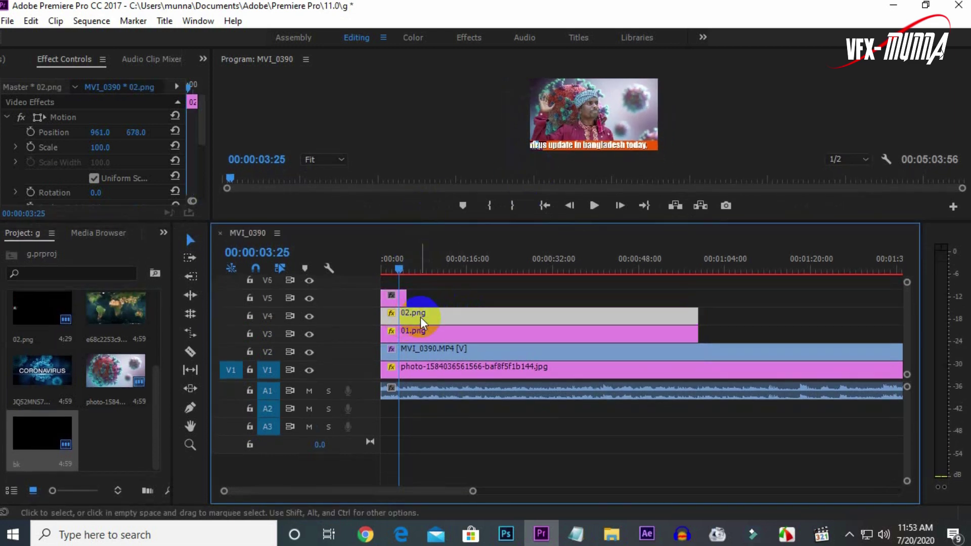
pyautogui.moveTo(421, 318); pyautogui.dragTo(417, 279)
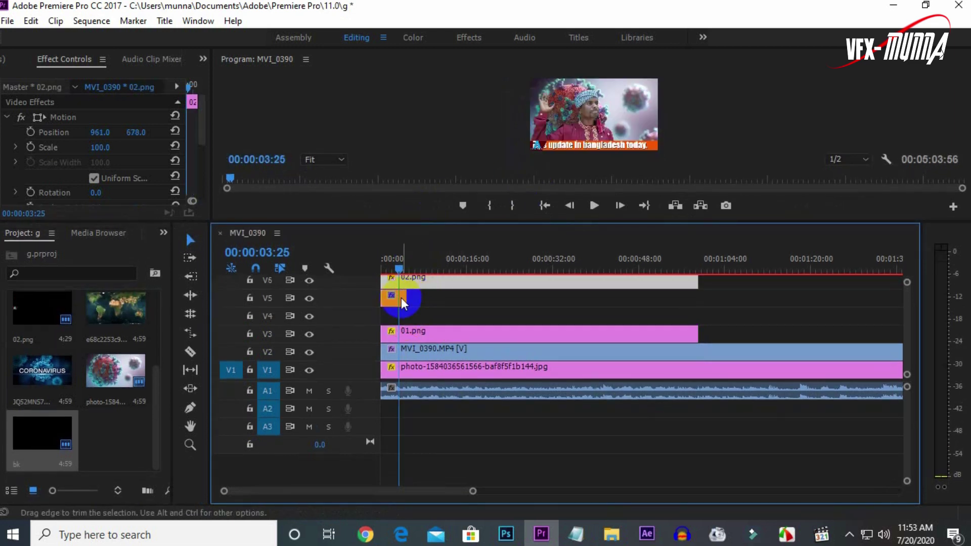
pyautogui.moveTo(397, 302); pyautogui.dragTo(401, 314)
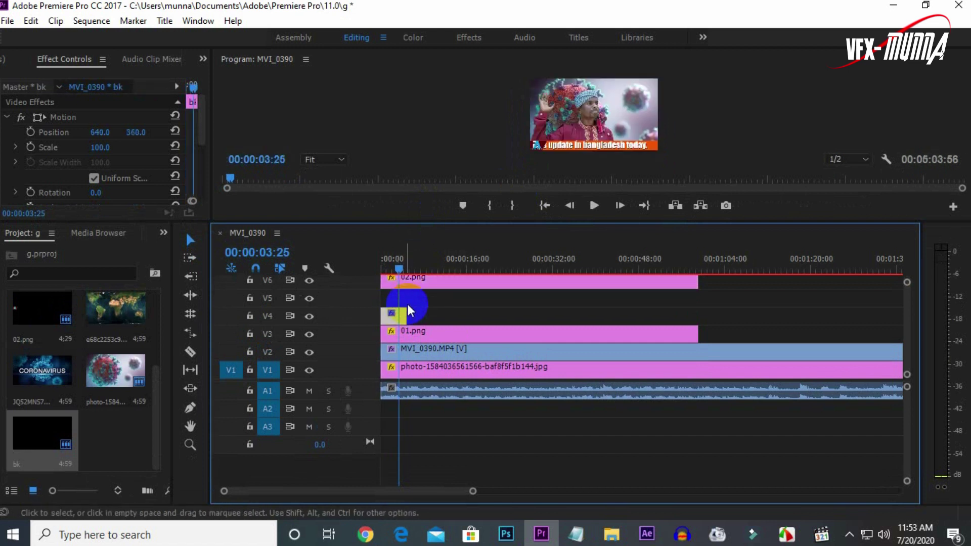
# Step: Extend the bk title clip on V4 to a longer duration
pyautogui.doubleClick(428, 287)
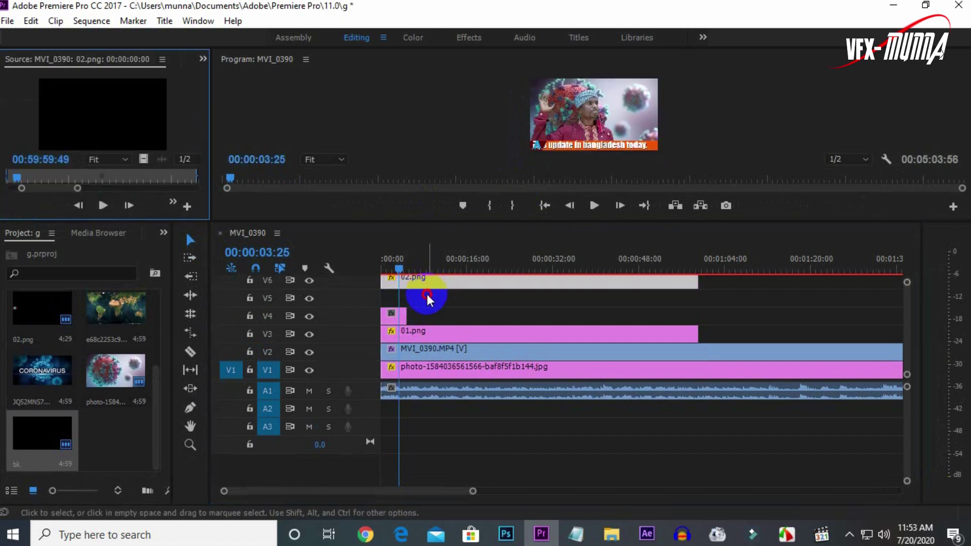
pyautogui.click(396, 315)
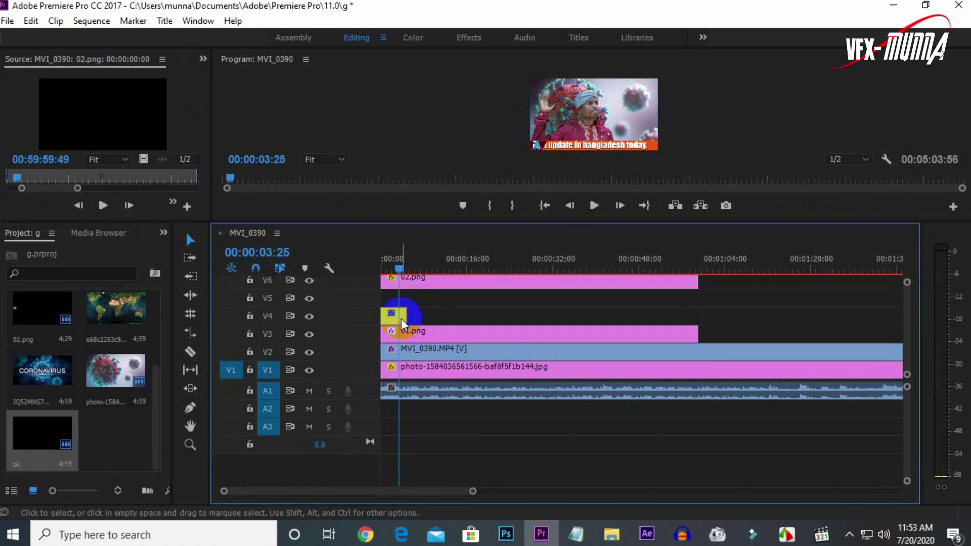
pyautogui.click(401, 318)
pyautogui.moveTo(404, 316); pyautogui.dragTo(487, 316)
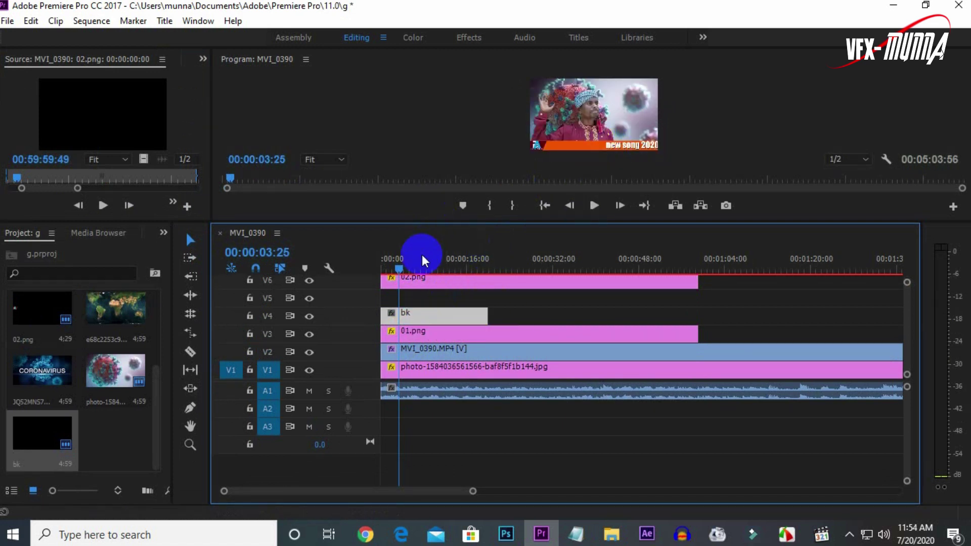
pyautogui.moveTo(401, 265); pyautogui.dragTo(383, 262)
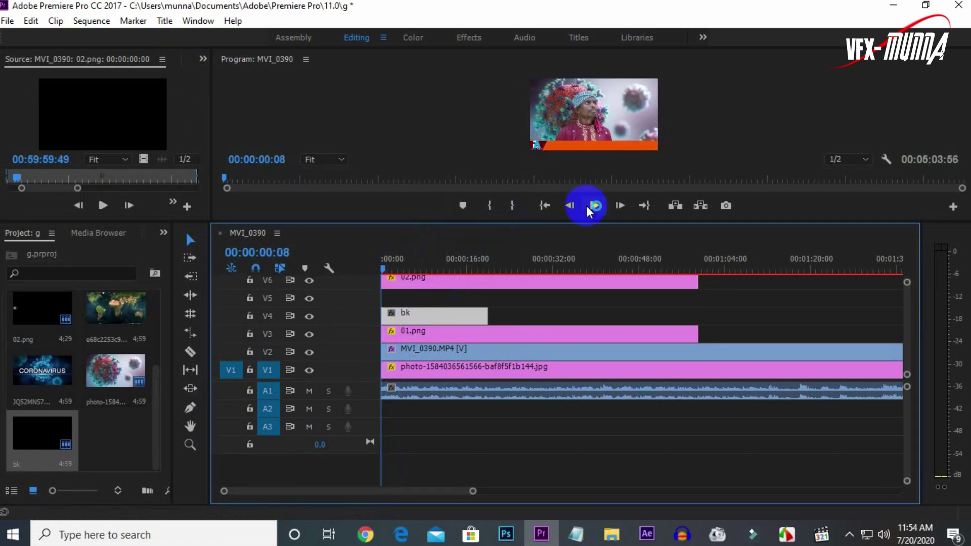
pyautogui.moveTo(584, 221); pyautogui.dragTo(598, 302)
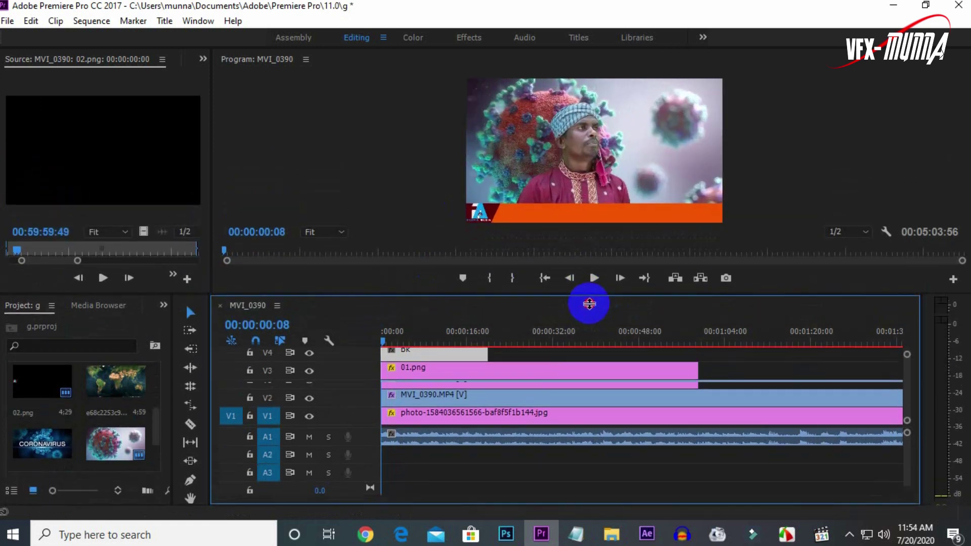
pyautogui.click(596, 290)
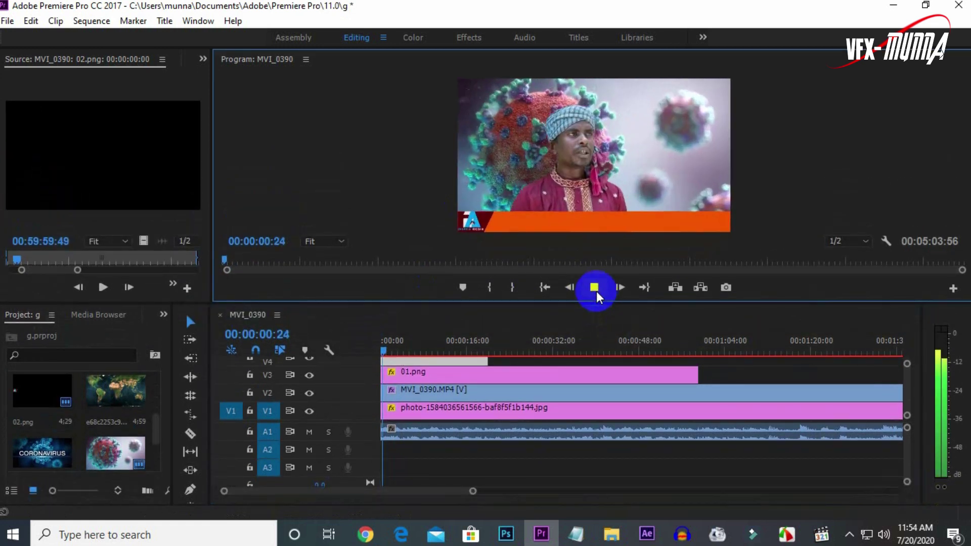